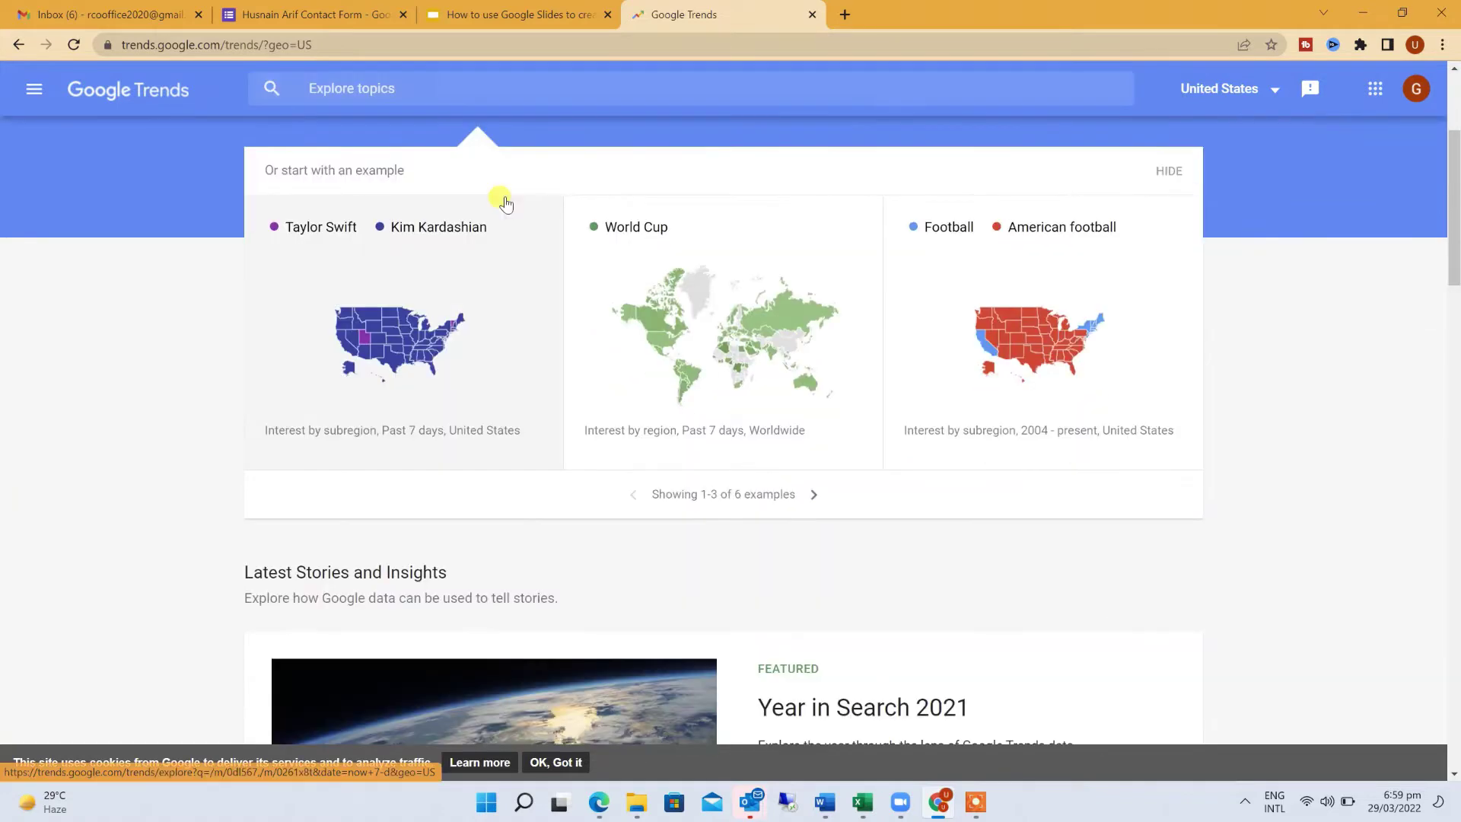
# - Look through the homepage's example searches, latest stories and recently trending searches
pyautogui.scroll(-4, 504, 199)
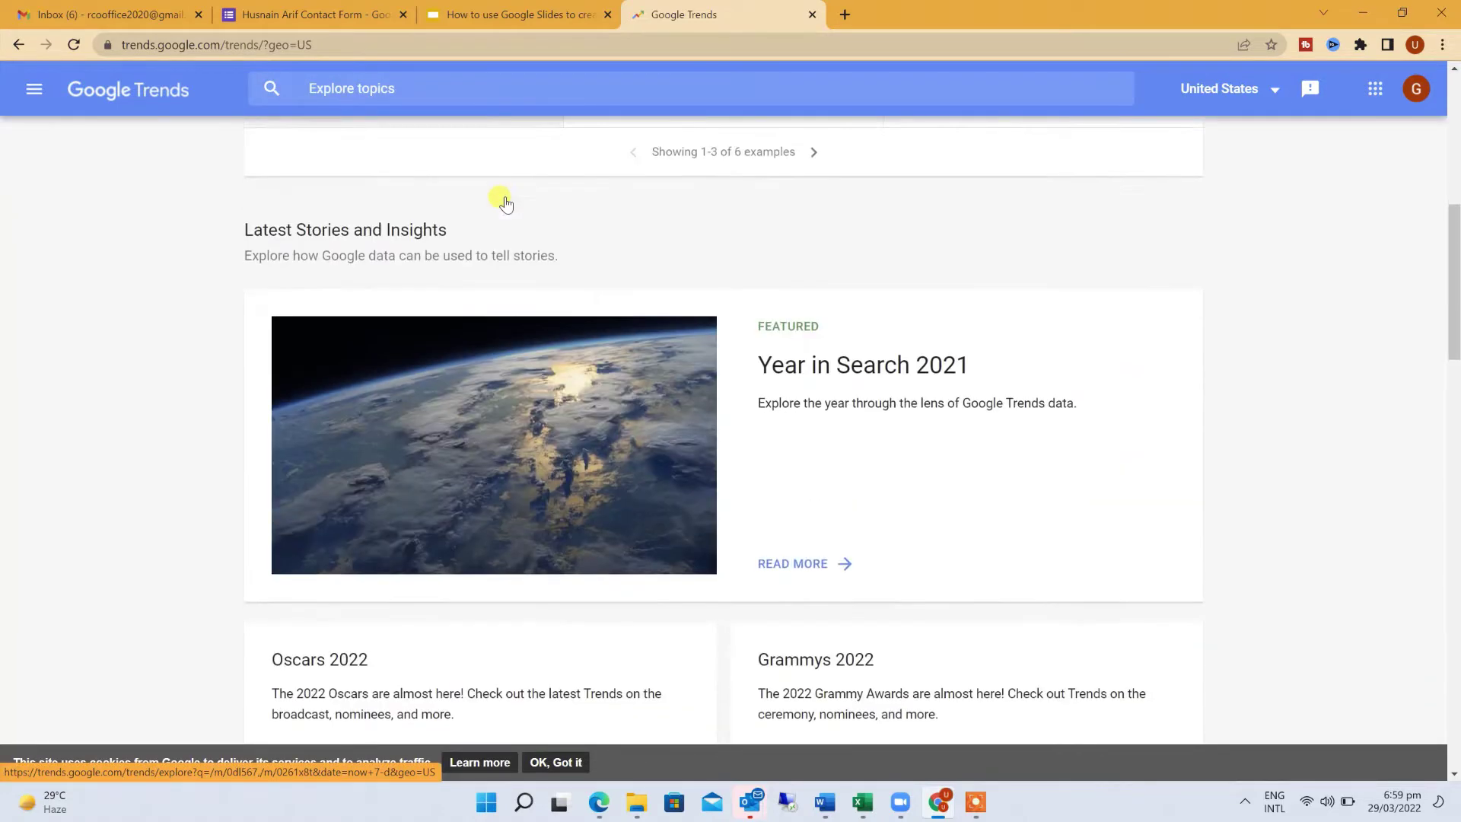
pyautogui.scroll(-4, 504, 199)
pyautogui.scroll(-8, 504, 199)
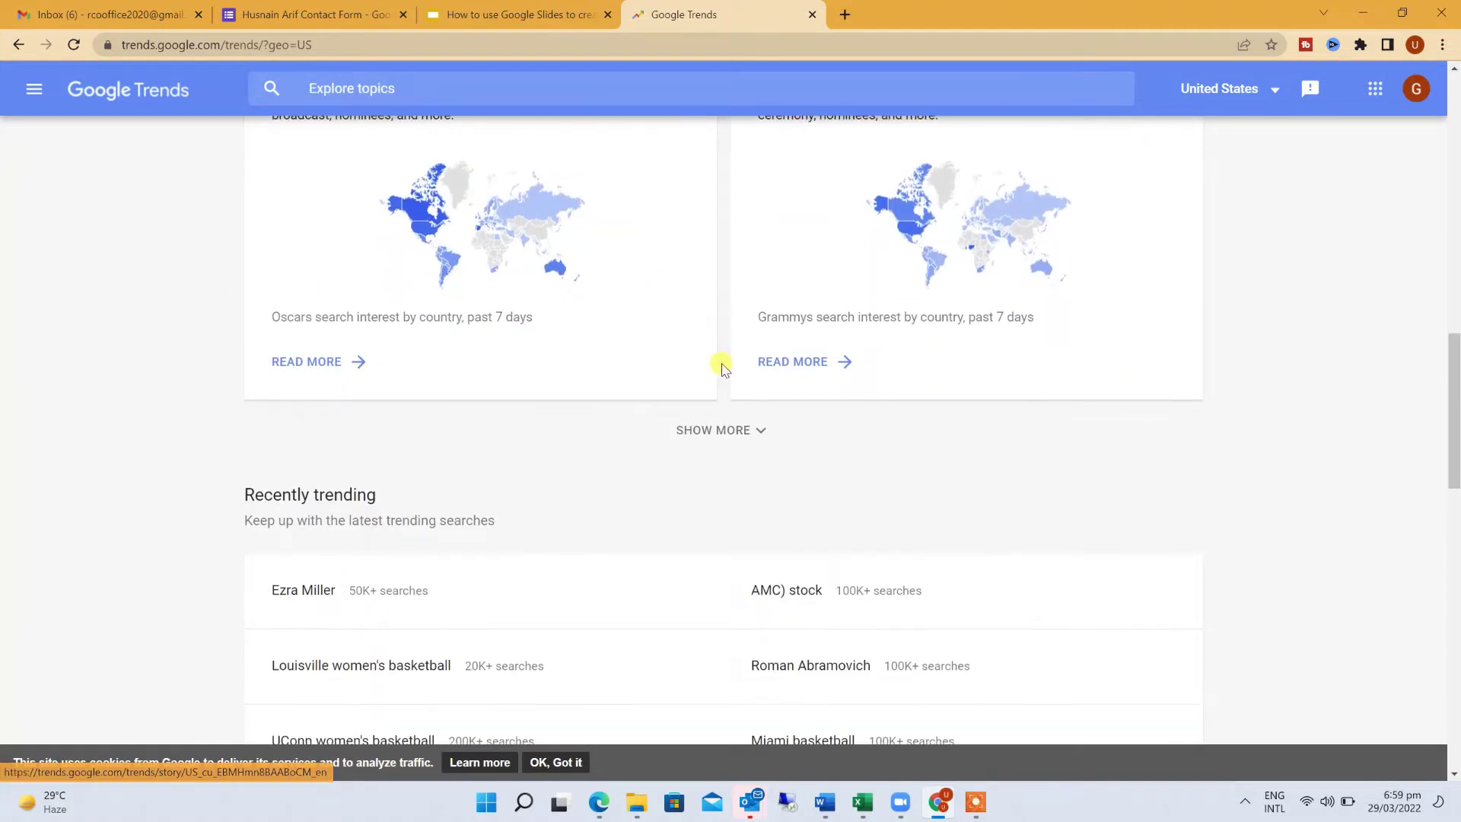
pyautogui.scroll(18, 1096, 536)
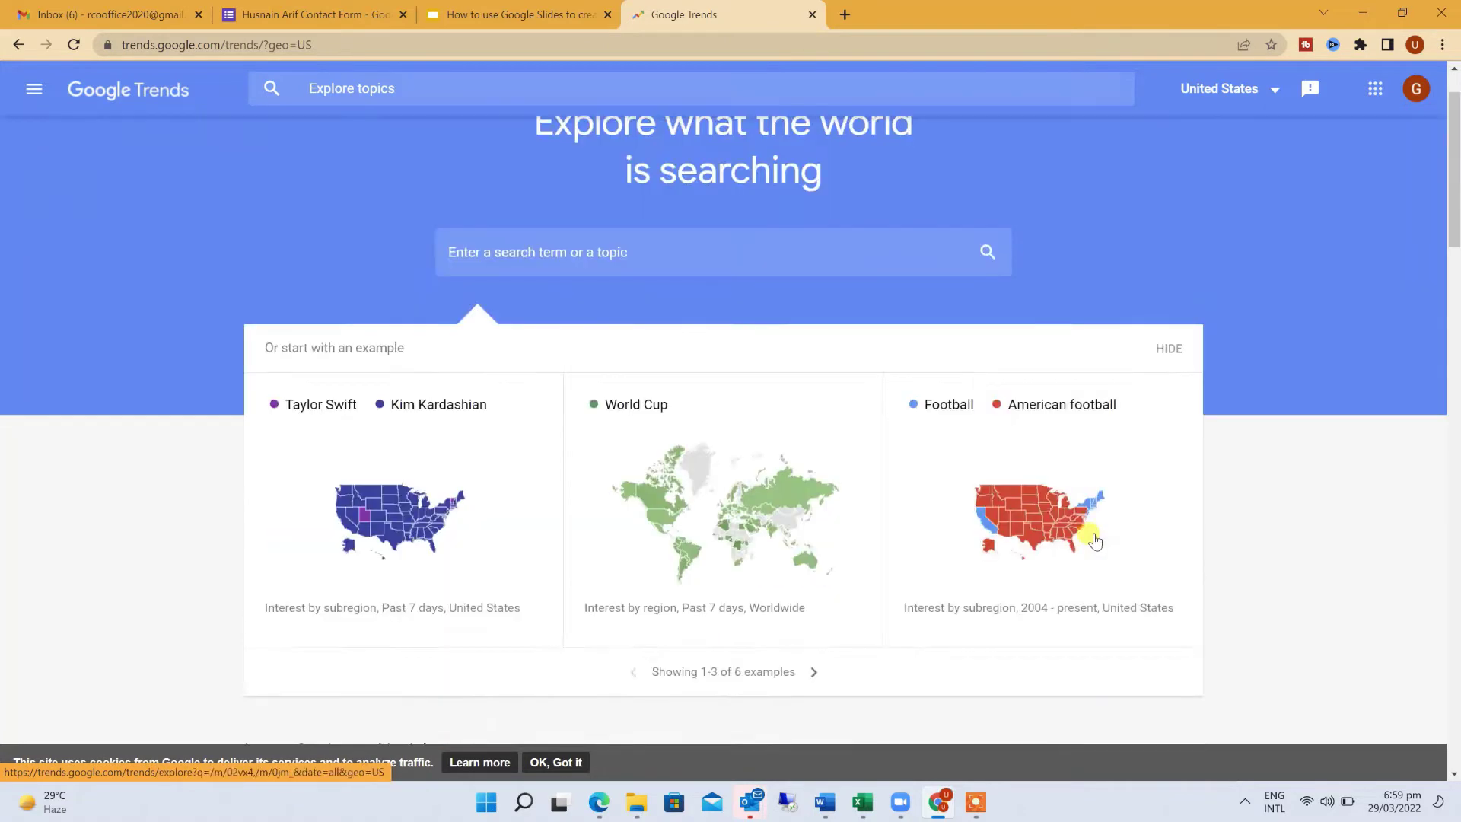
# - Look through the list of countries available for the region setting, then close it without choosing one
pyautogui.click(1263, 90)
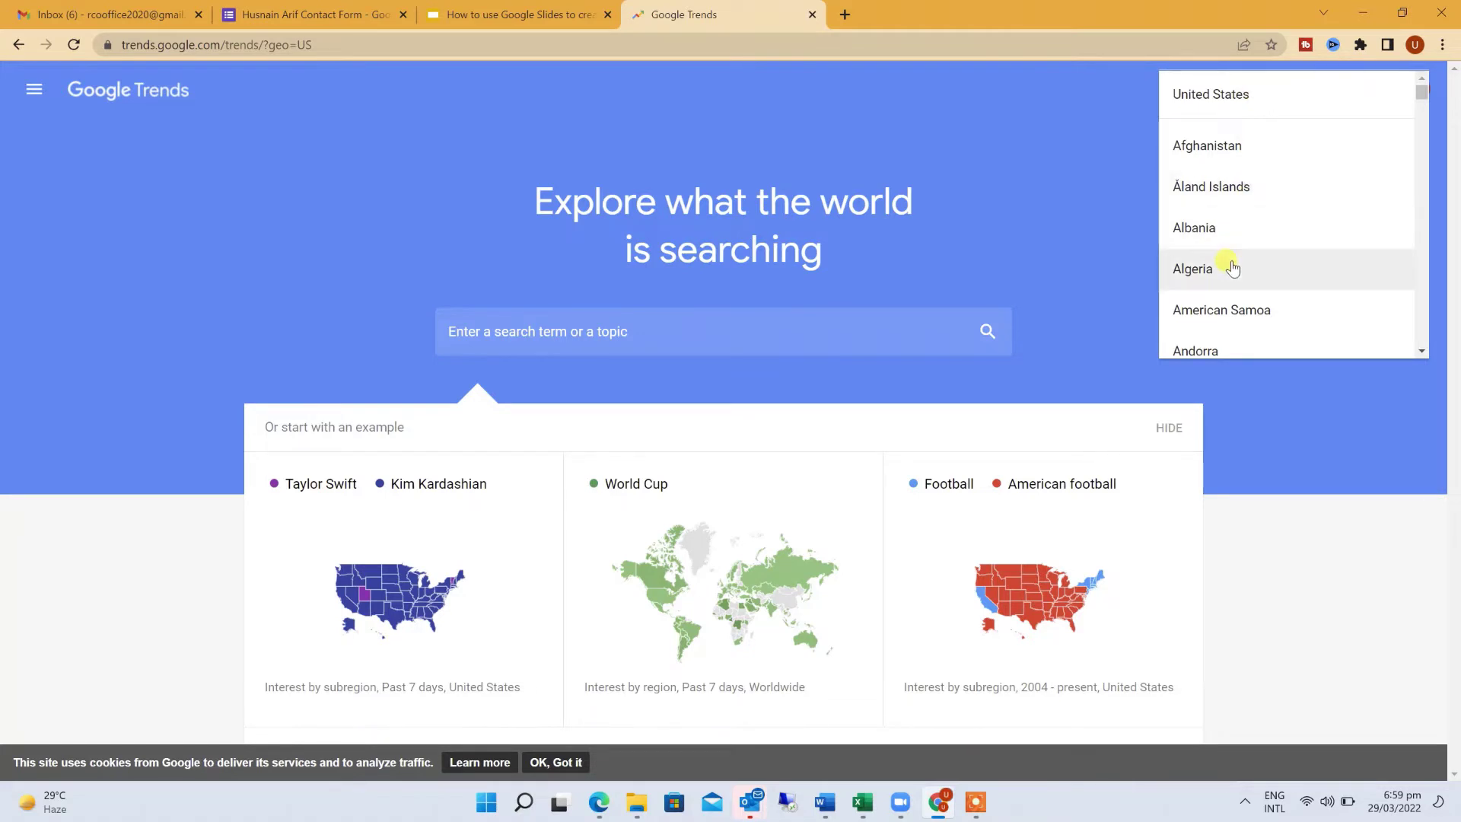
pyautogui.scroll(-9, 1233, 262)
pyautogui.scroll(-10, 1232, 266)
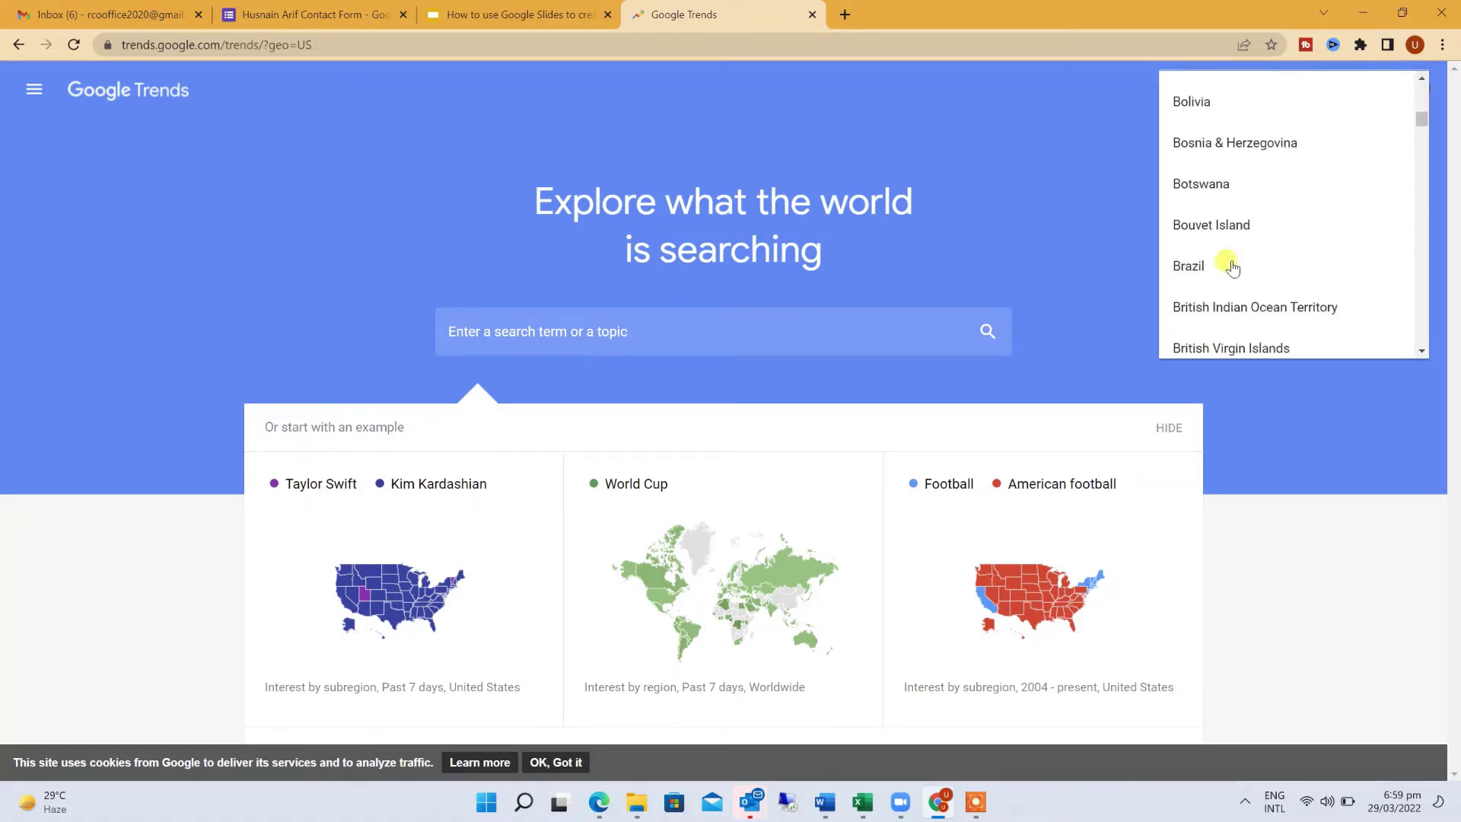
pyautogui.scroll(-10, 1232, 265)
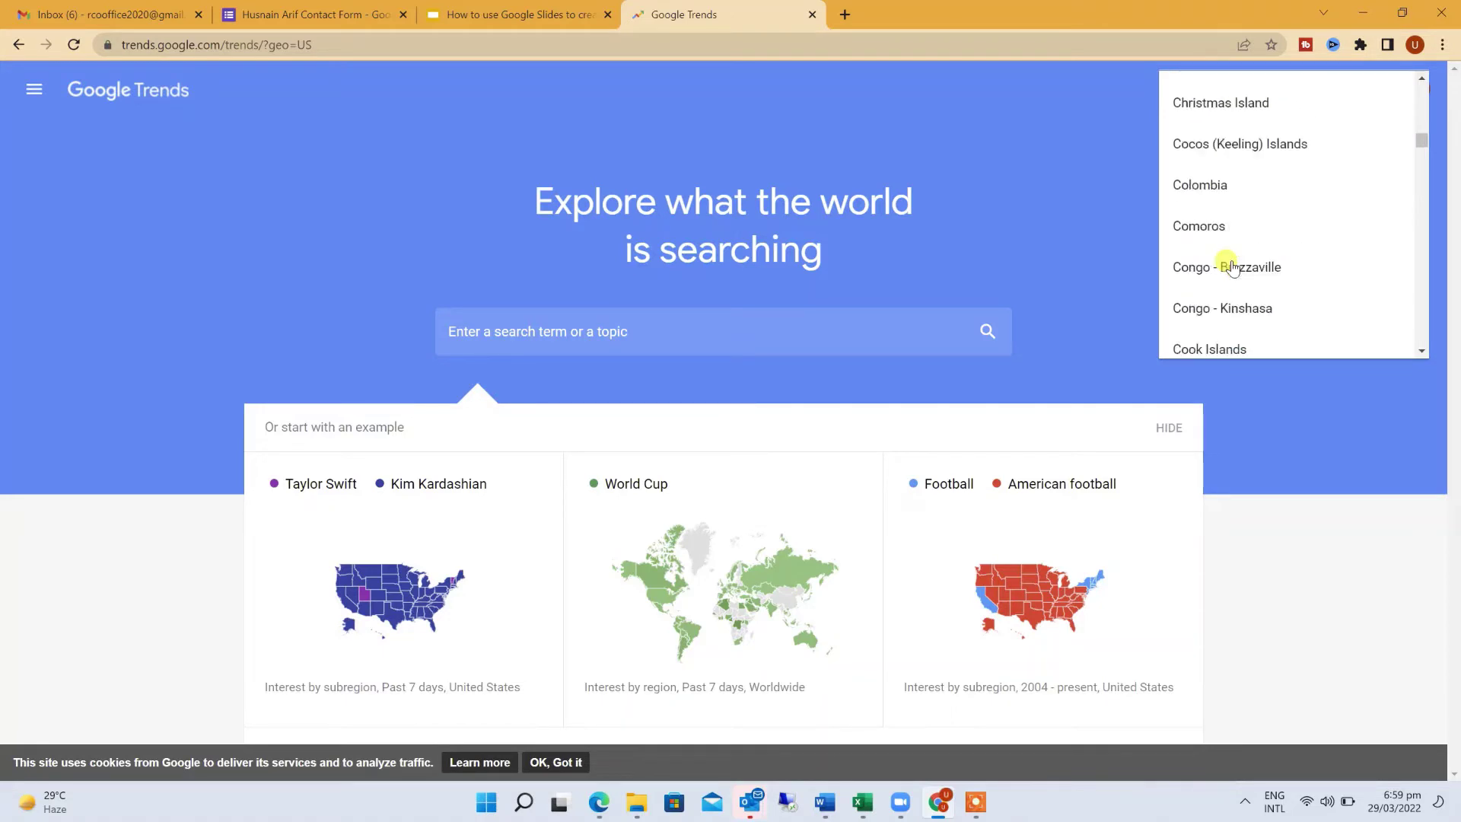
pyautogui.scroll(-3, 1232, 266)
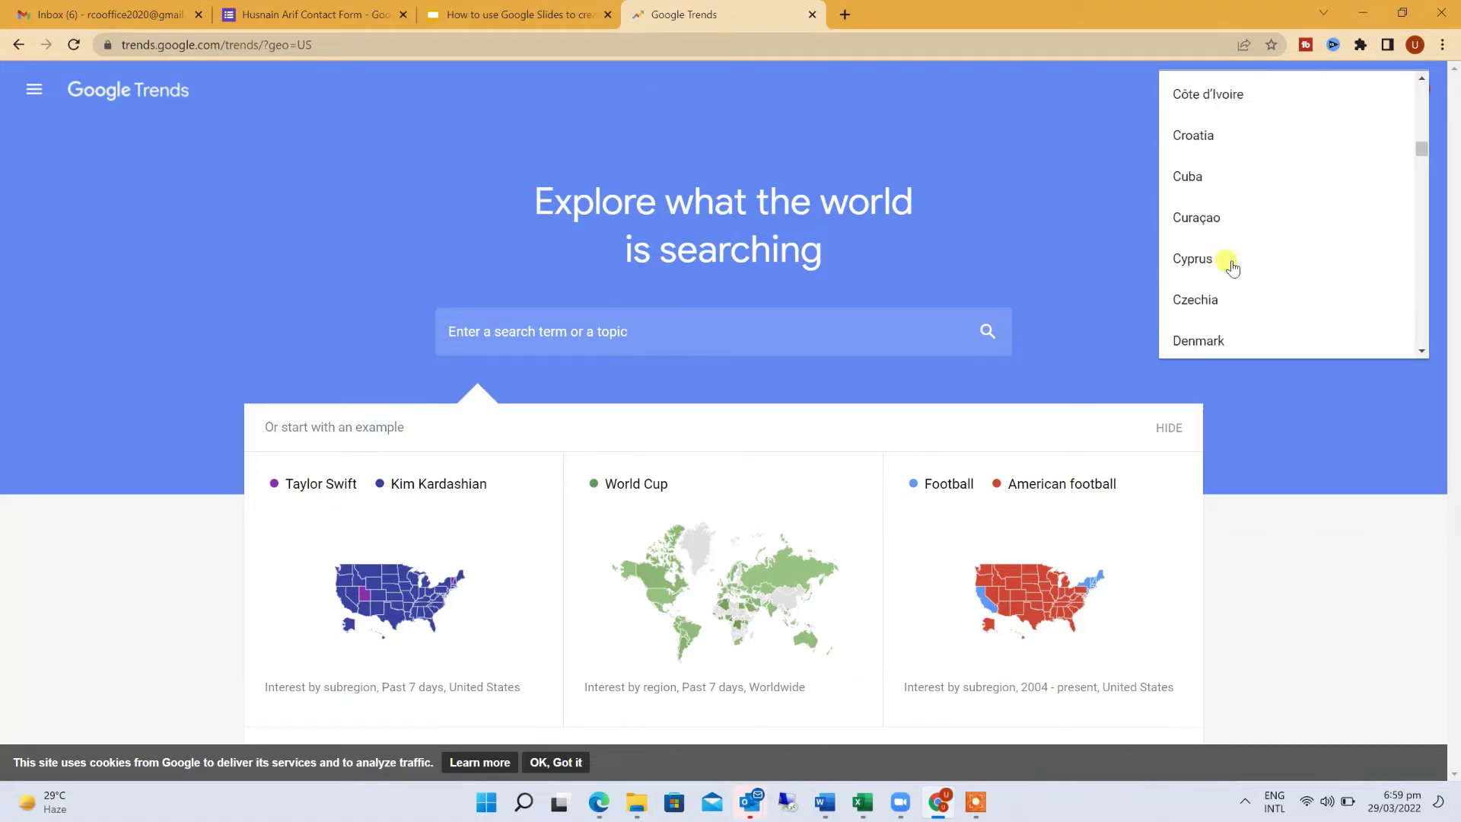
pyautogui.scroll(-5, 1232, 266)
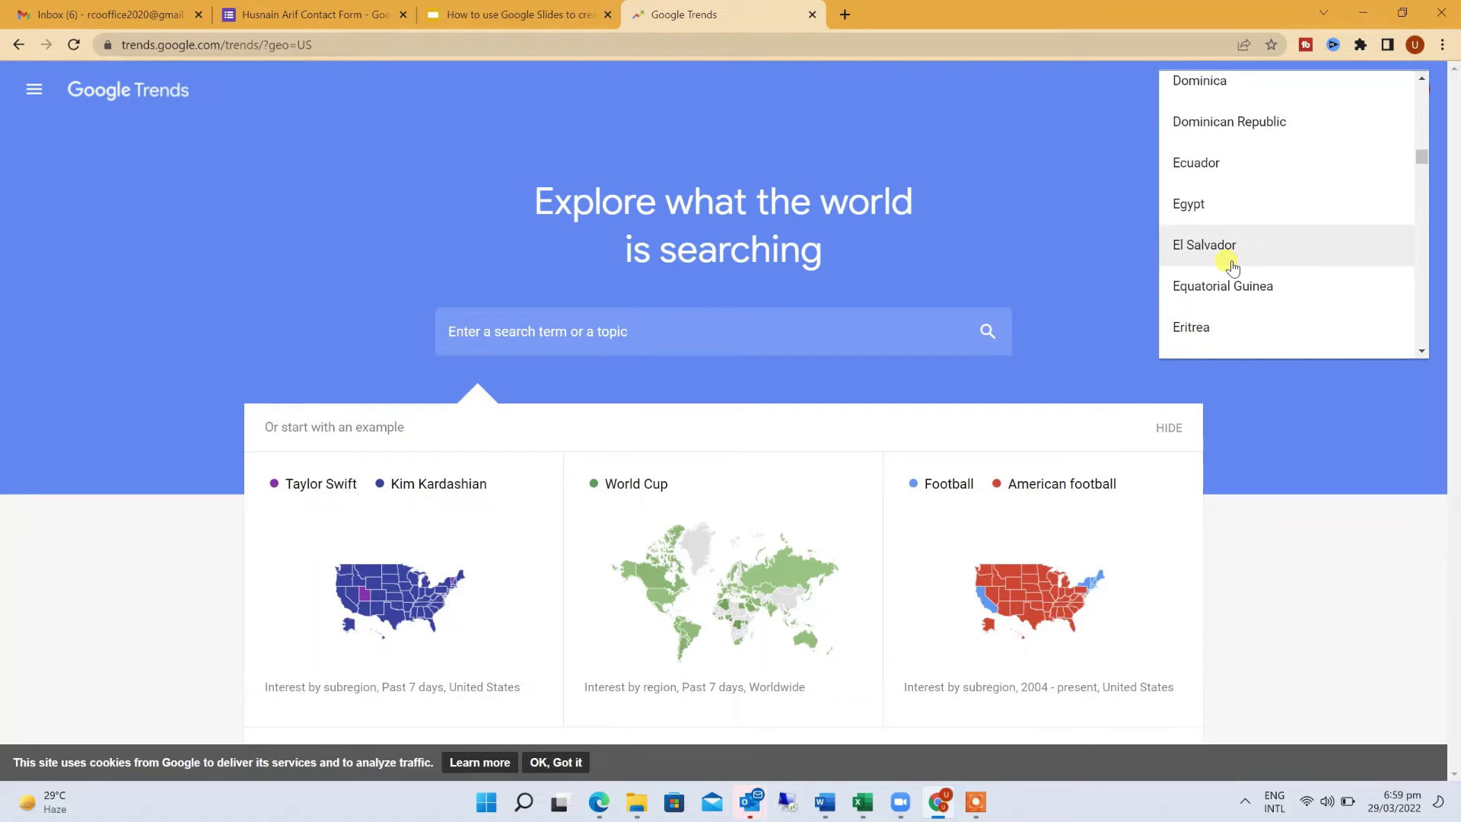
pyautogui.scroll(-15, 1233, 266)
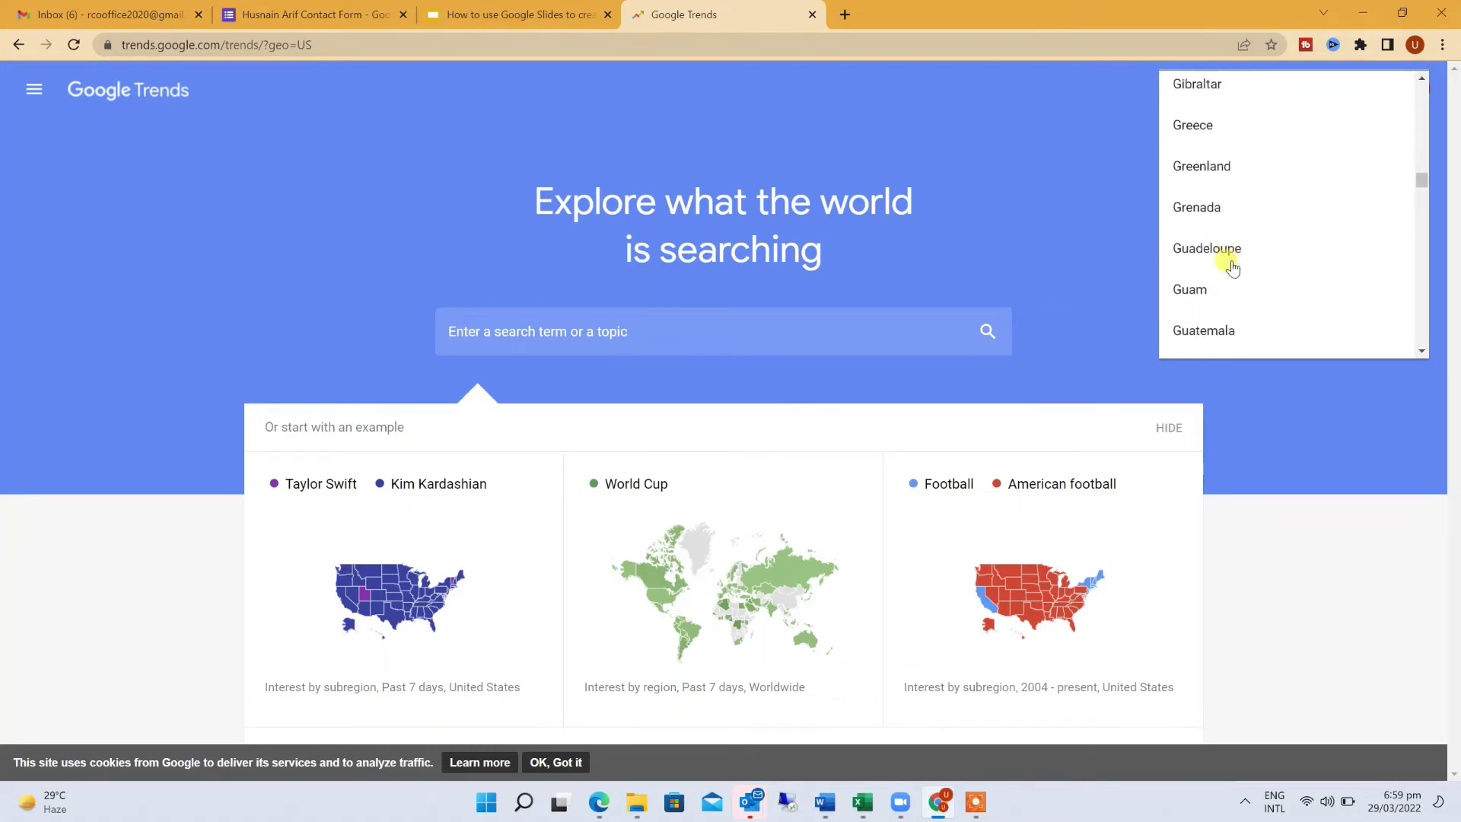
pyautogui.scroll(-4, 1232, 266)
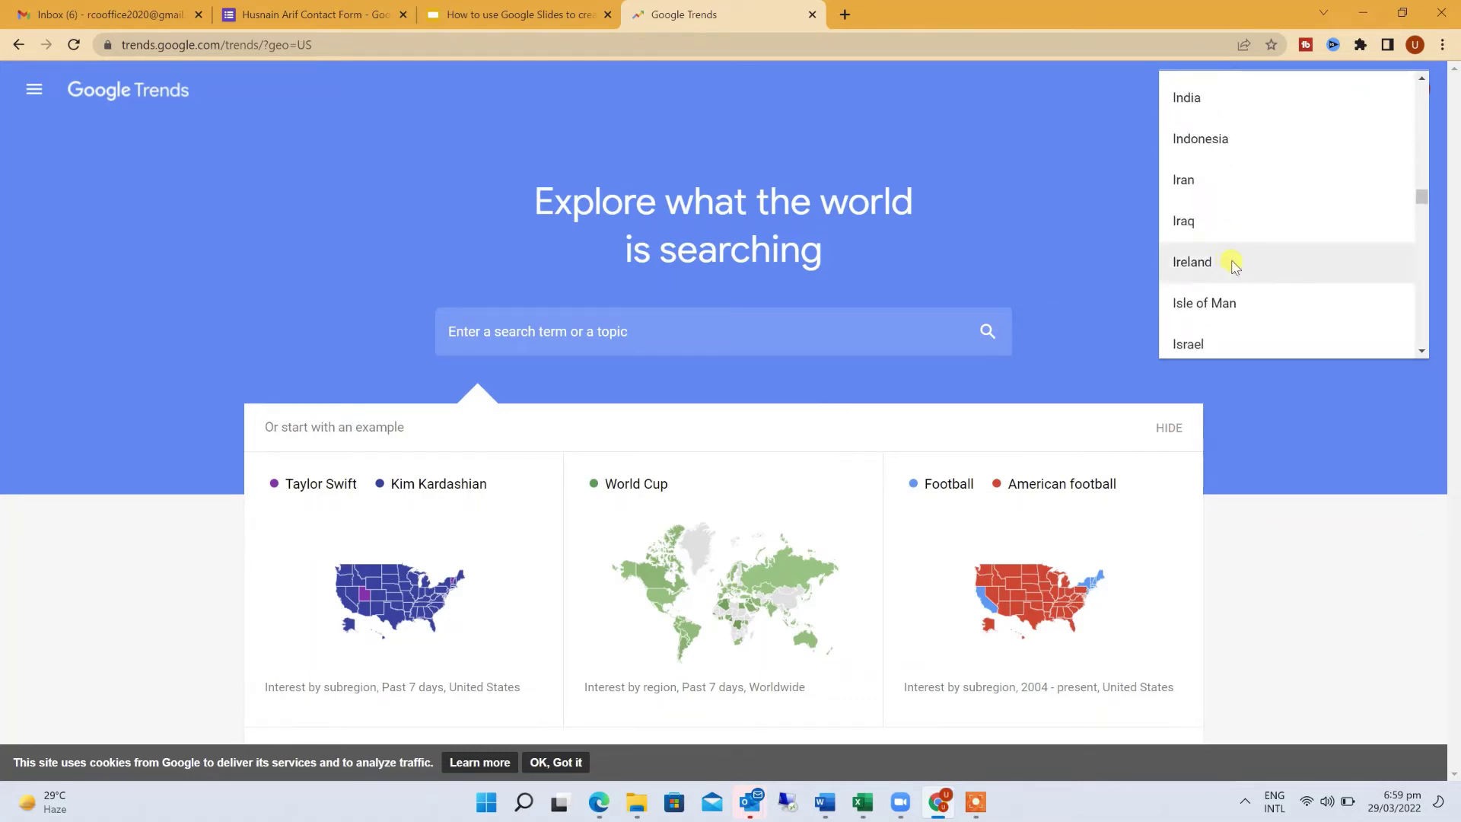
pyautogui.click(1088, 155)
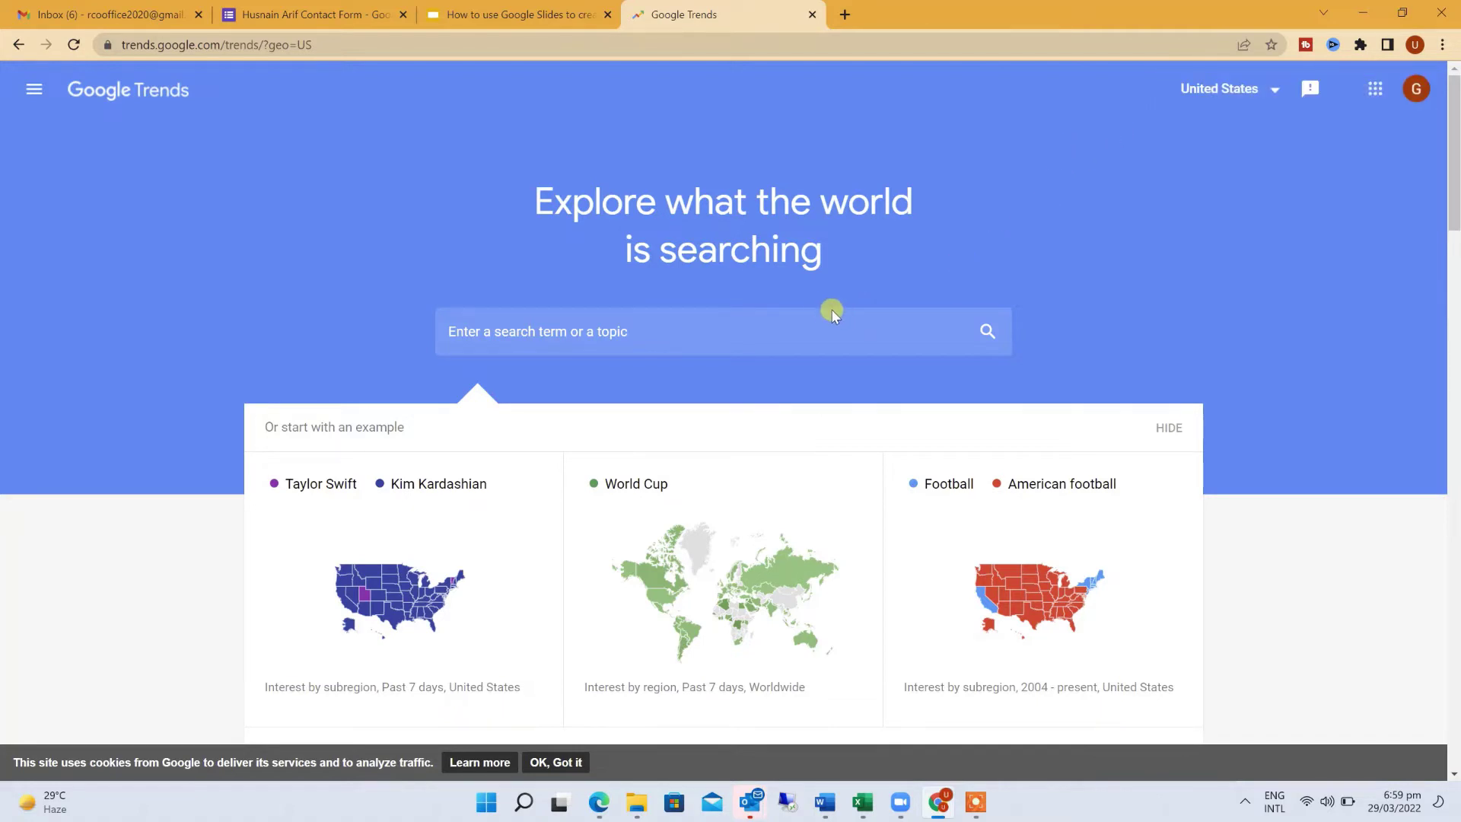
# - Advance the homepage's example searches by one and view the examples shown
pyautogui.scroll(-2, 754, 327)
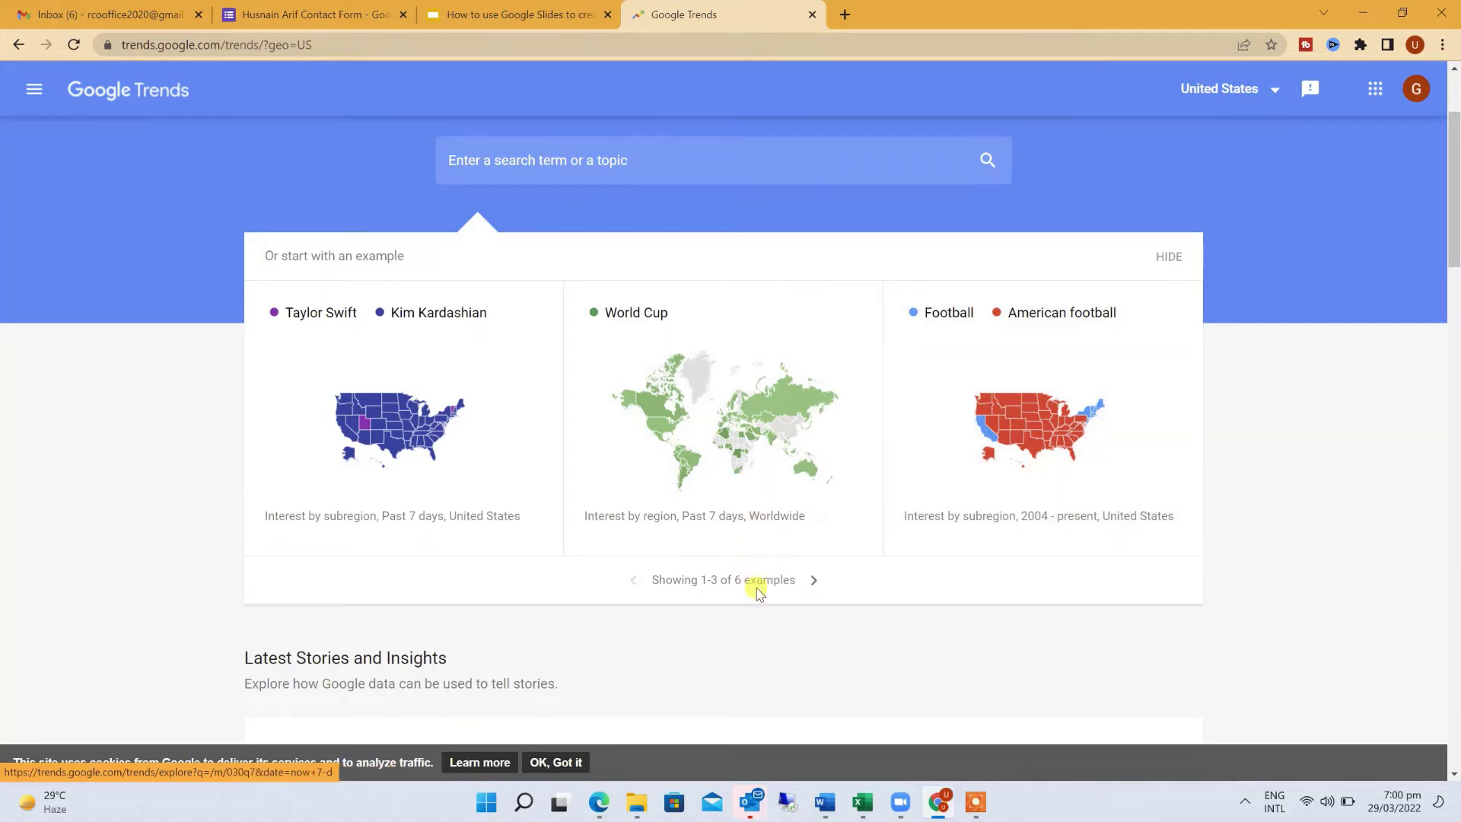
pyautogui.click(813, 581)
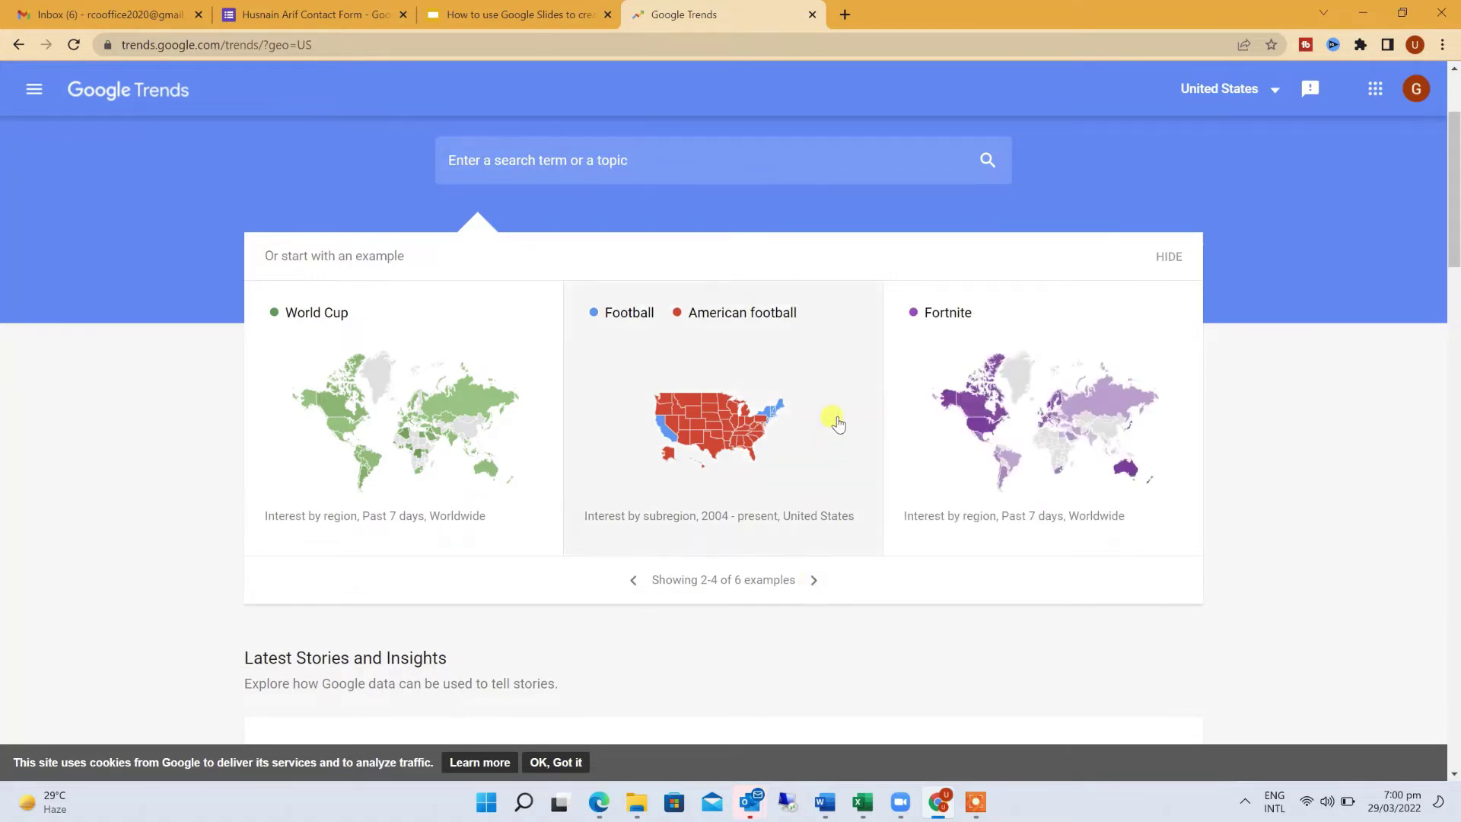
pyautogui.scroll(-2, 901, 444)
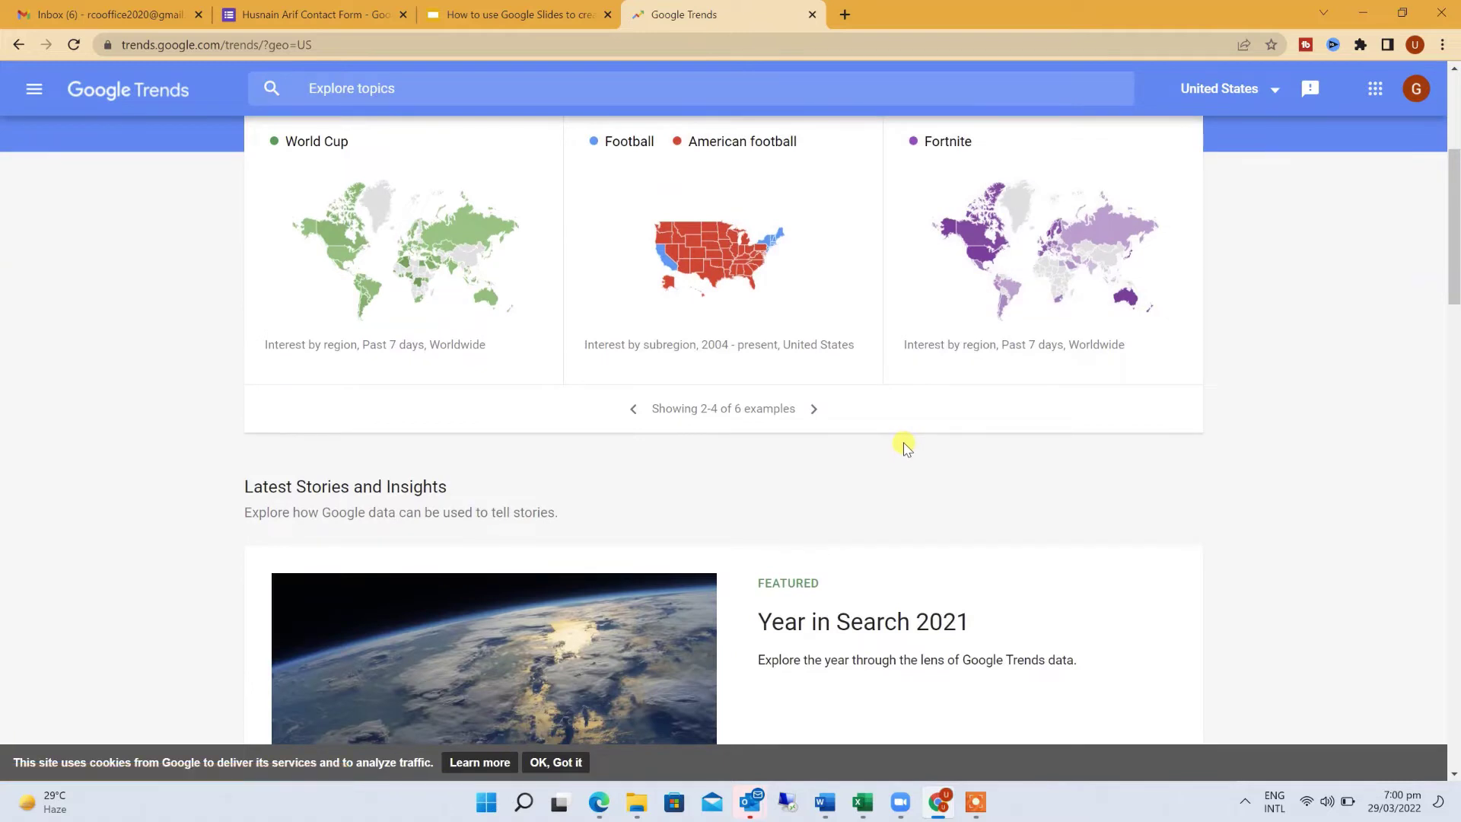
pyautogui.scroll(4, 905, 446)
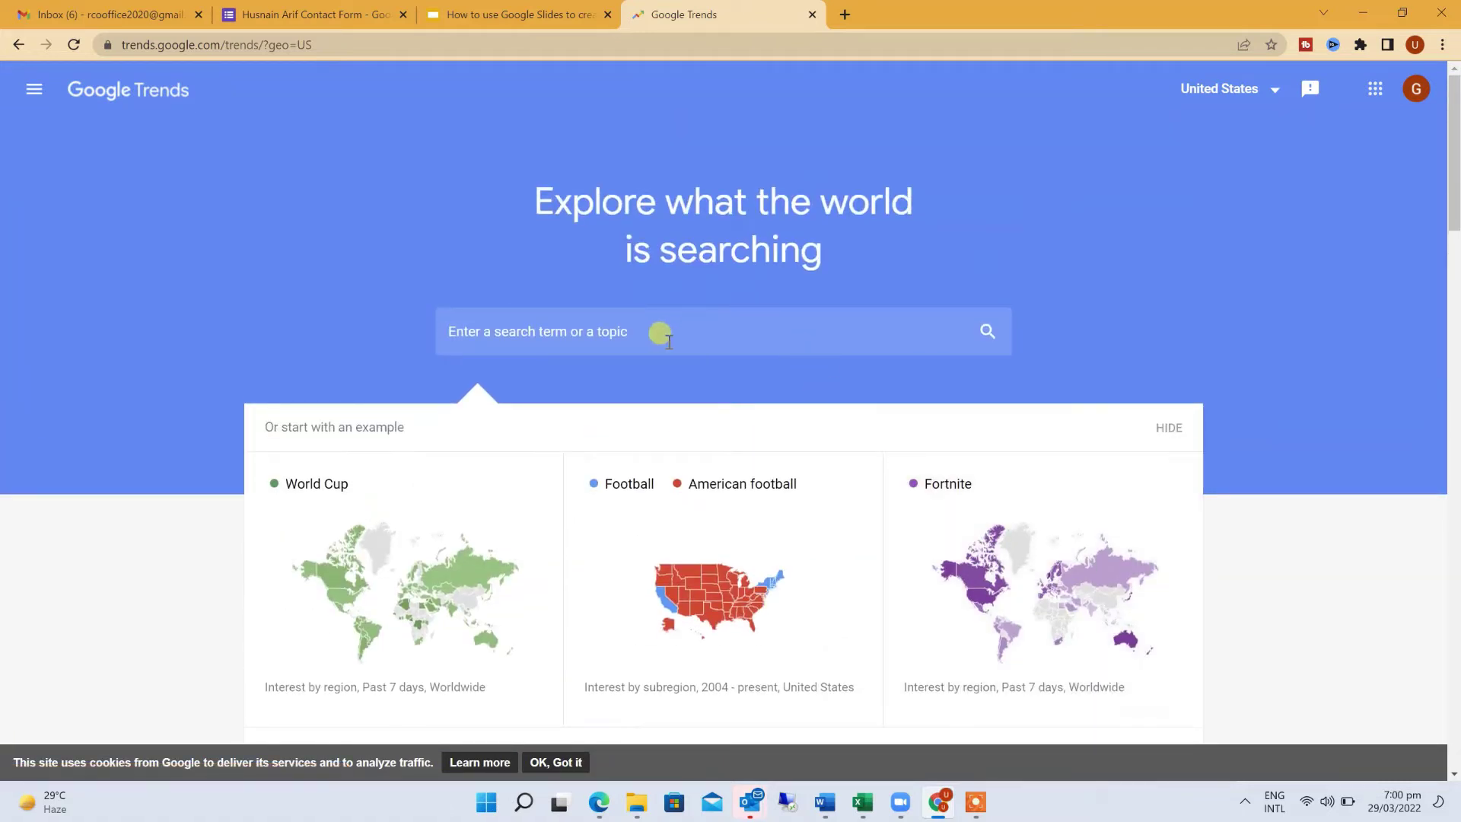
# - Explore search interest for the term "Insurance companies review"
pyautogui.click(624, 333)
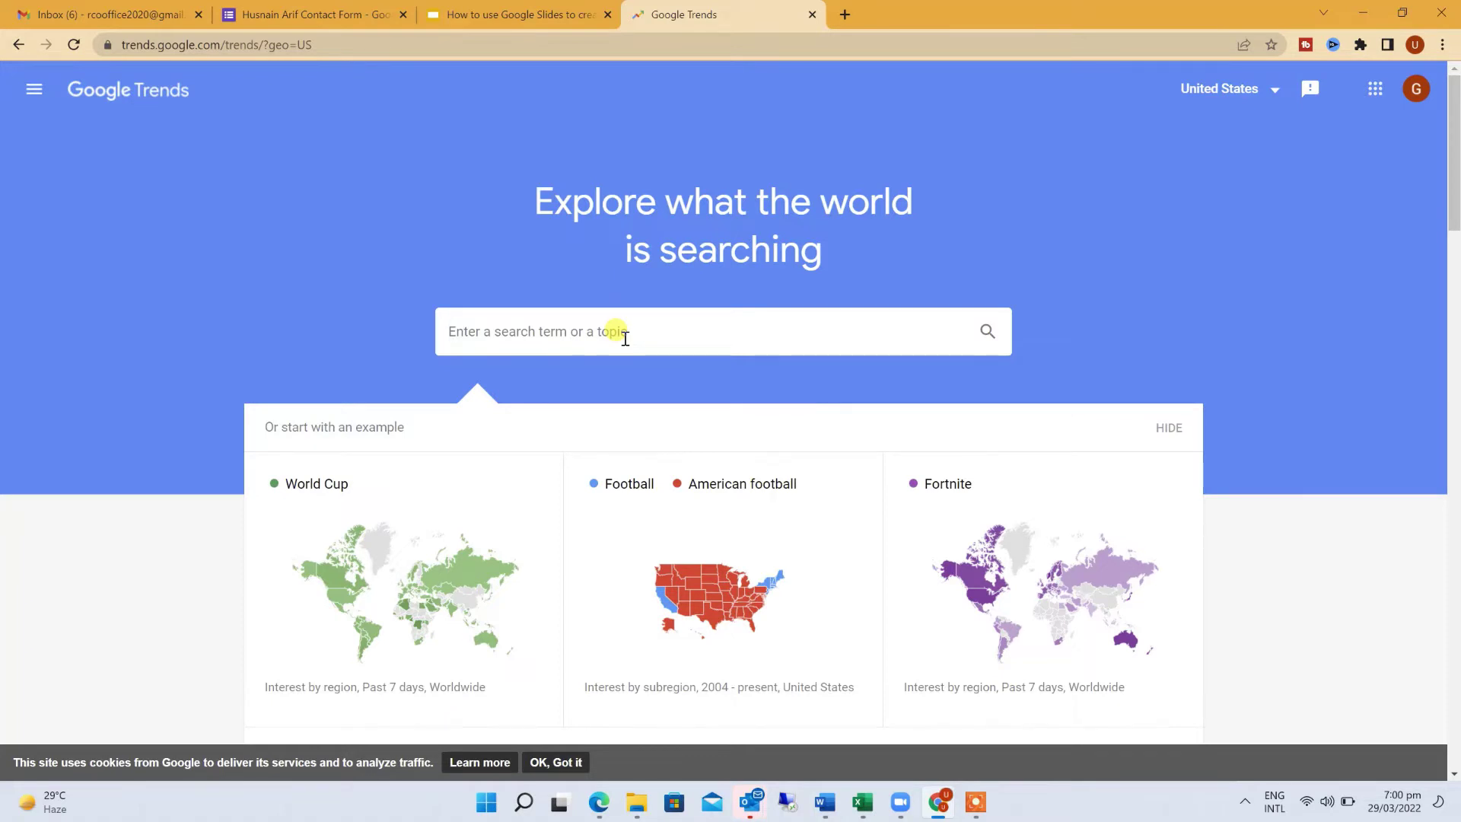
pyautogui.write('Insuranc')
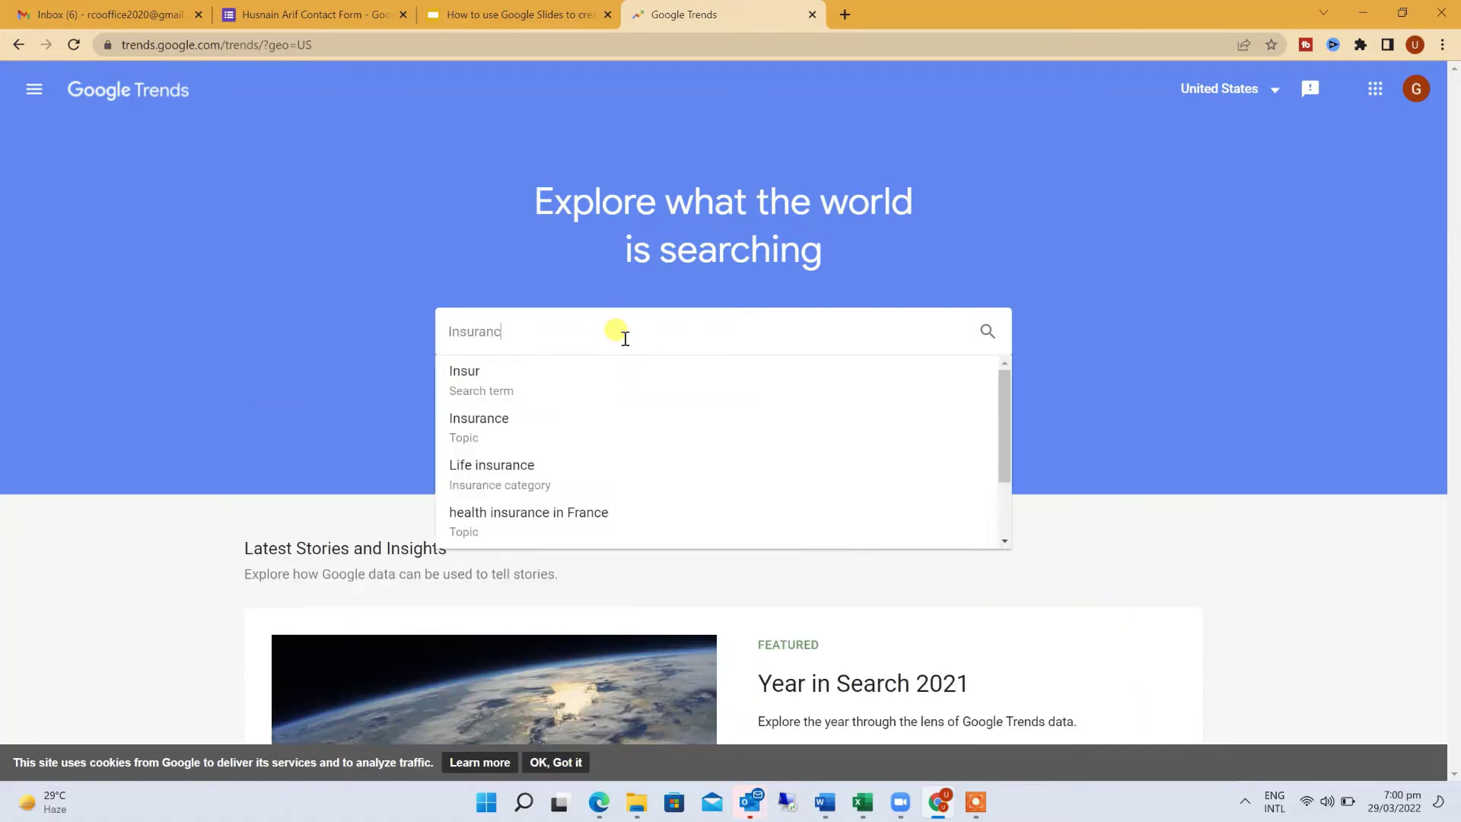
pyautogui.write('e companie')
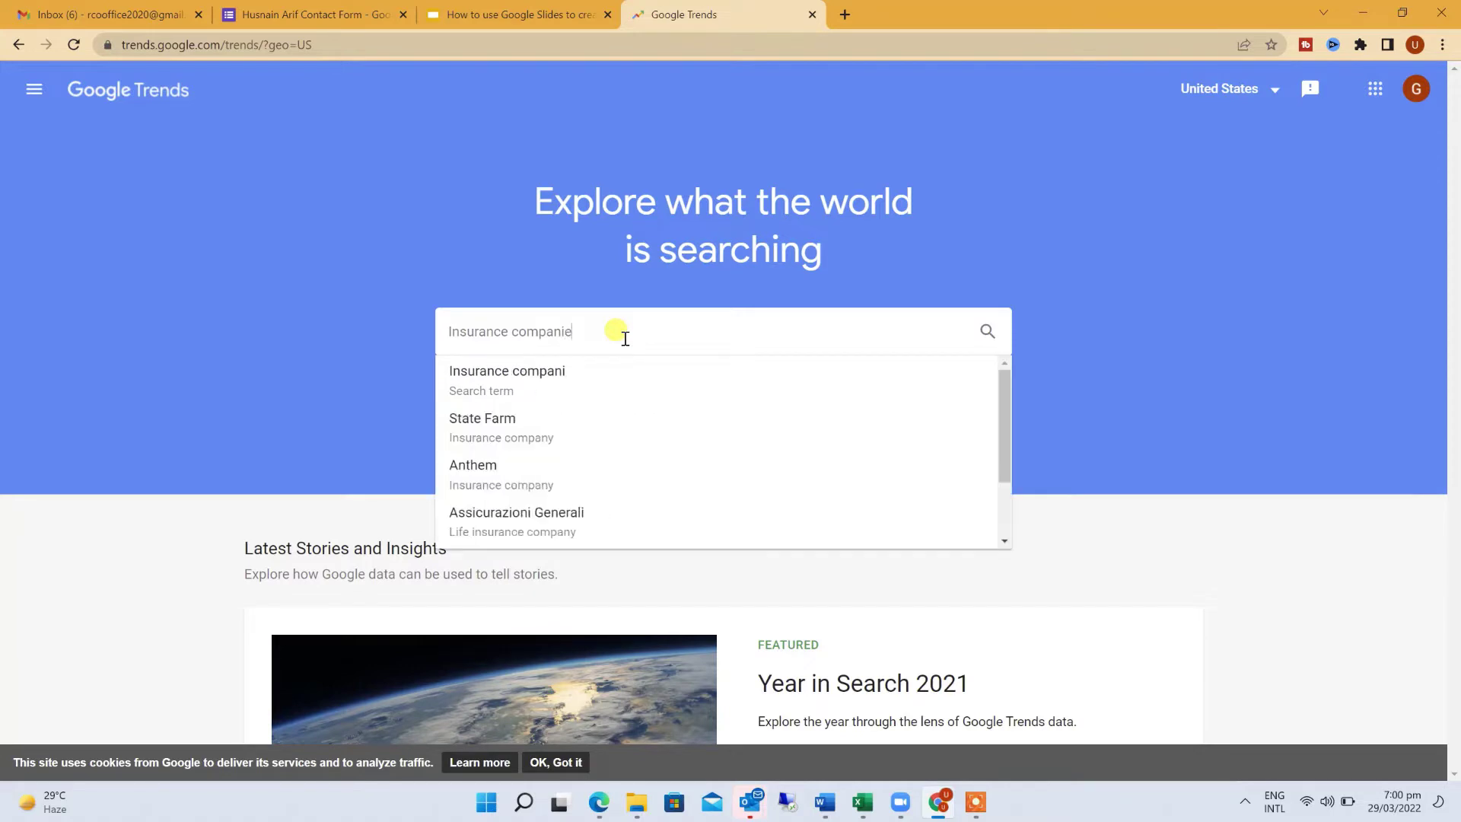
pyautogui.write('s review')
pyautogui.press('Return')
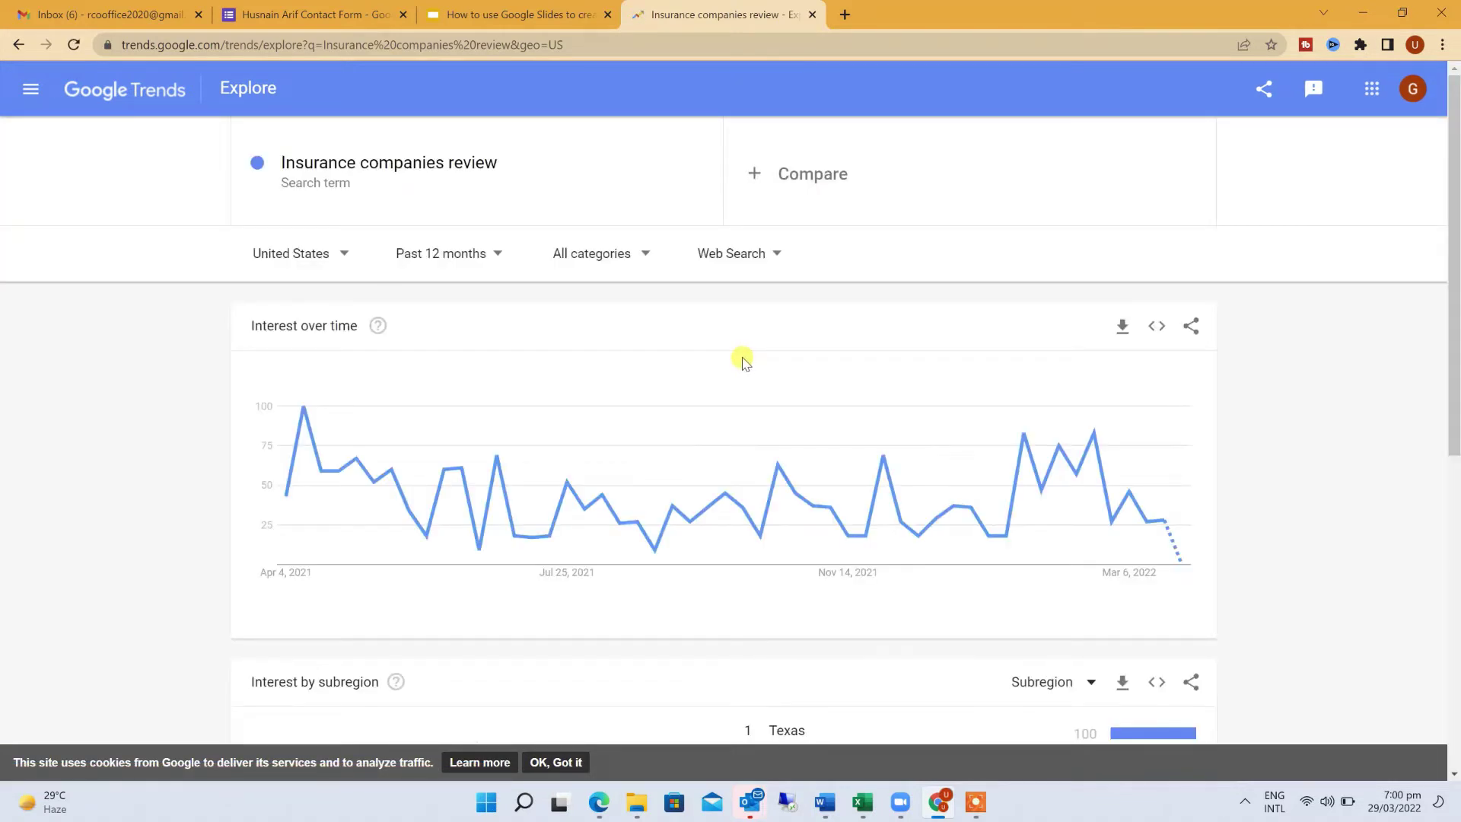
# - Examine the term's interest over time, interest by subregion, related topics and related queries
pyautogui.click(498, 166)
pyautogui.click(153, 373)
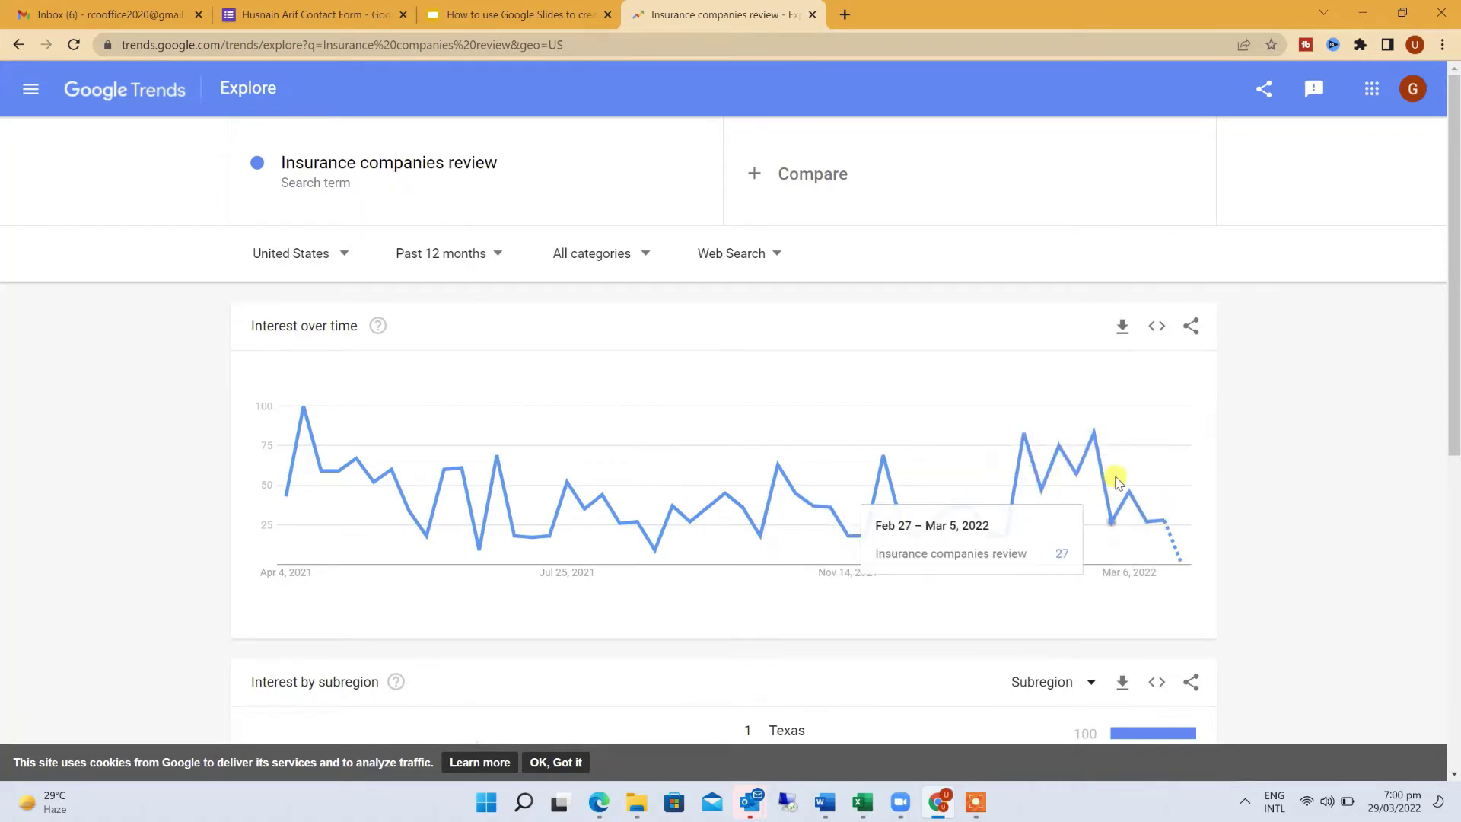
pyautogui.scroll(-1, 571, 368)
pyautogui.scroll(-3, 571, 368)
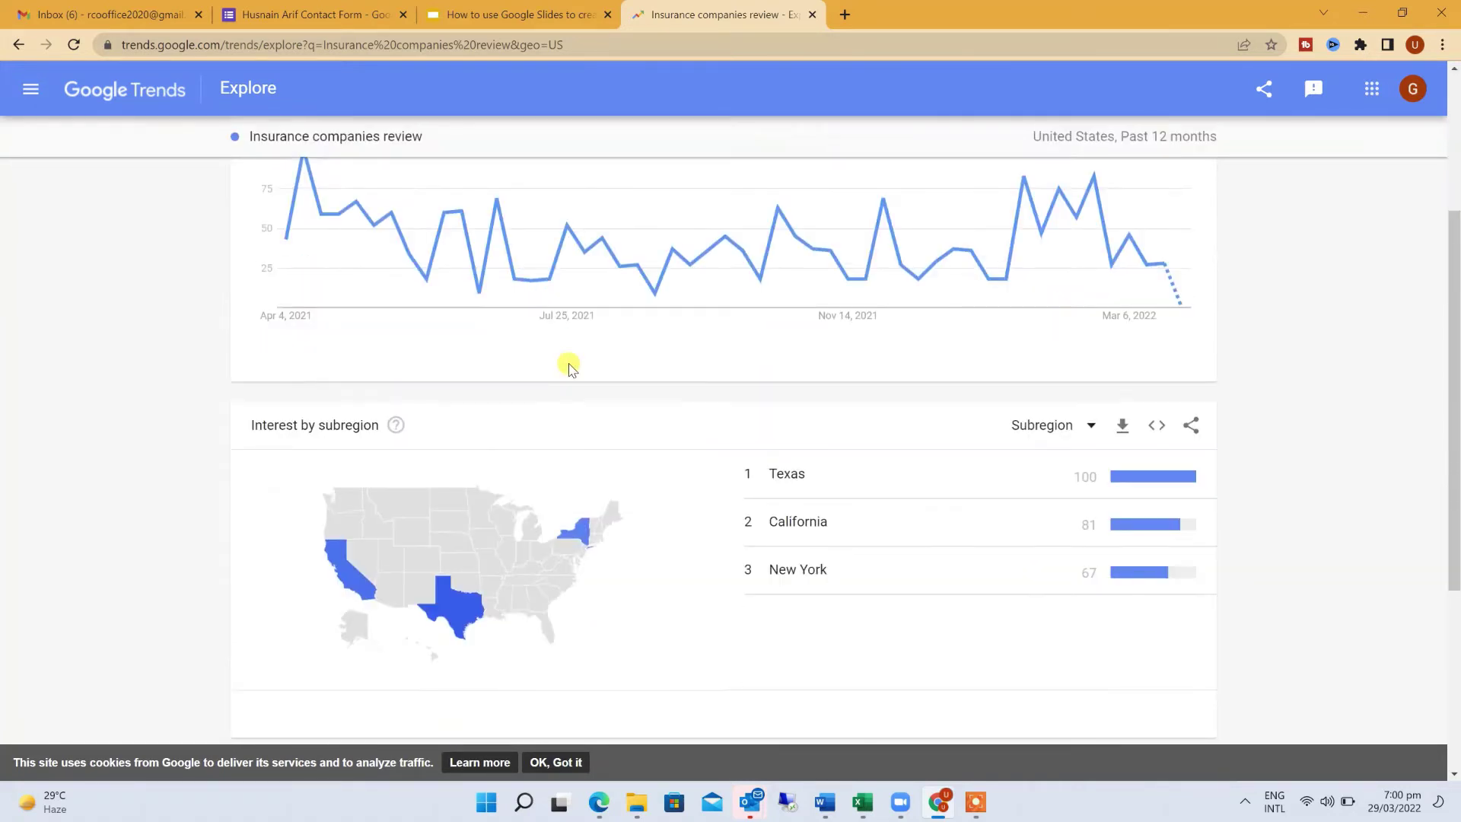
pyautogui.scroll(-4, 569, 368)
pyautogui.scroll(2, 663, 371)
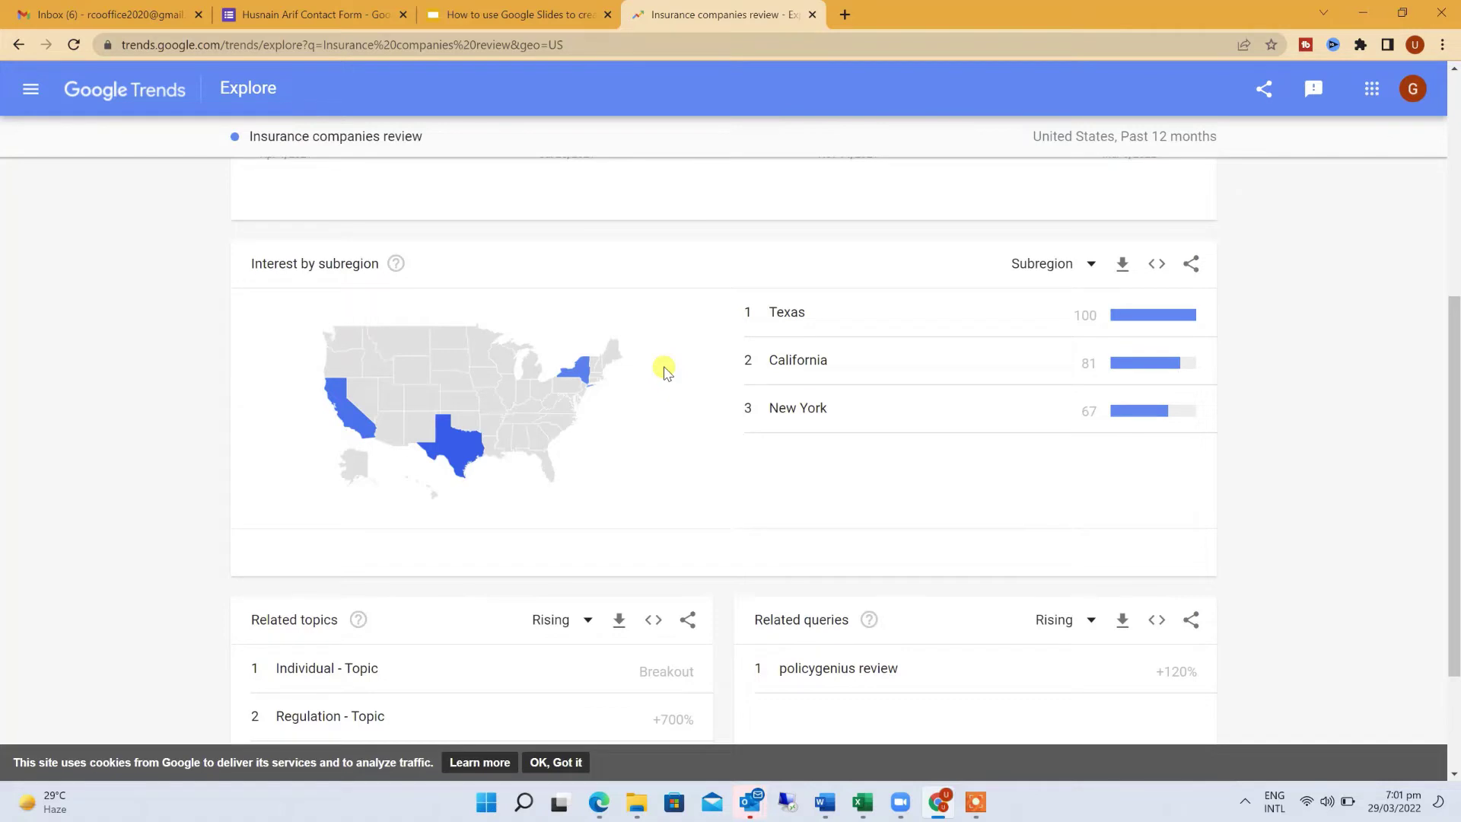
pyautogui.scroll(-2, 663, 371)
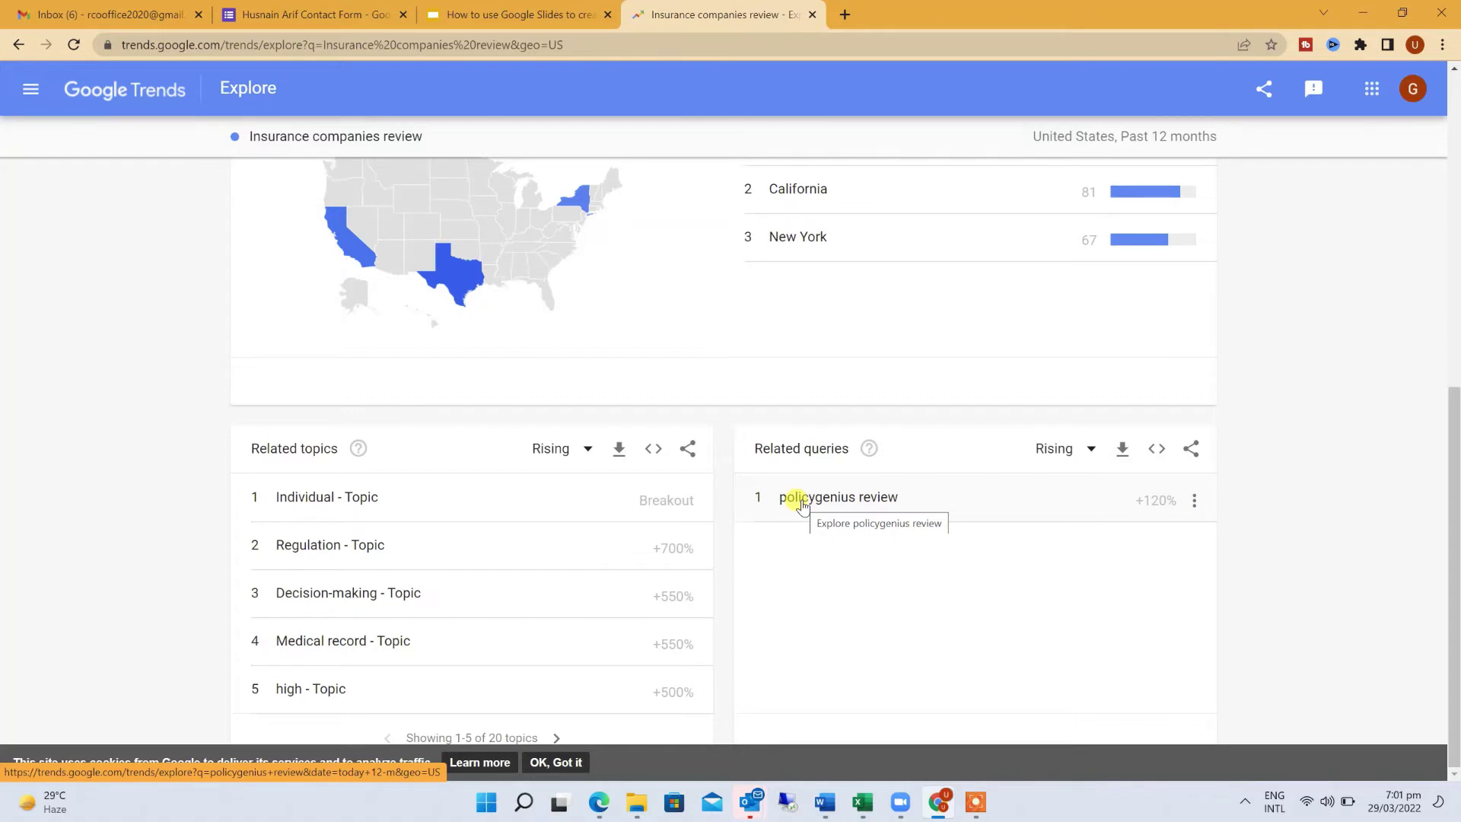
# - Set the related queries list to show Top queries and review it against the rest of the report
pyautogui.click(1064, 450)
pyautogui.click(1063, 495)
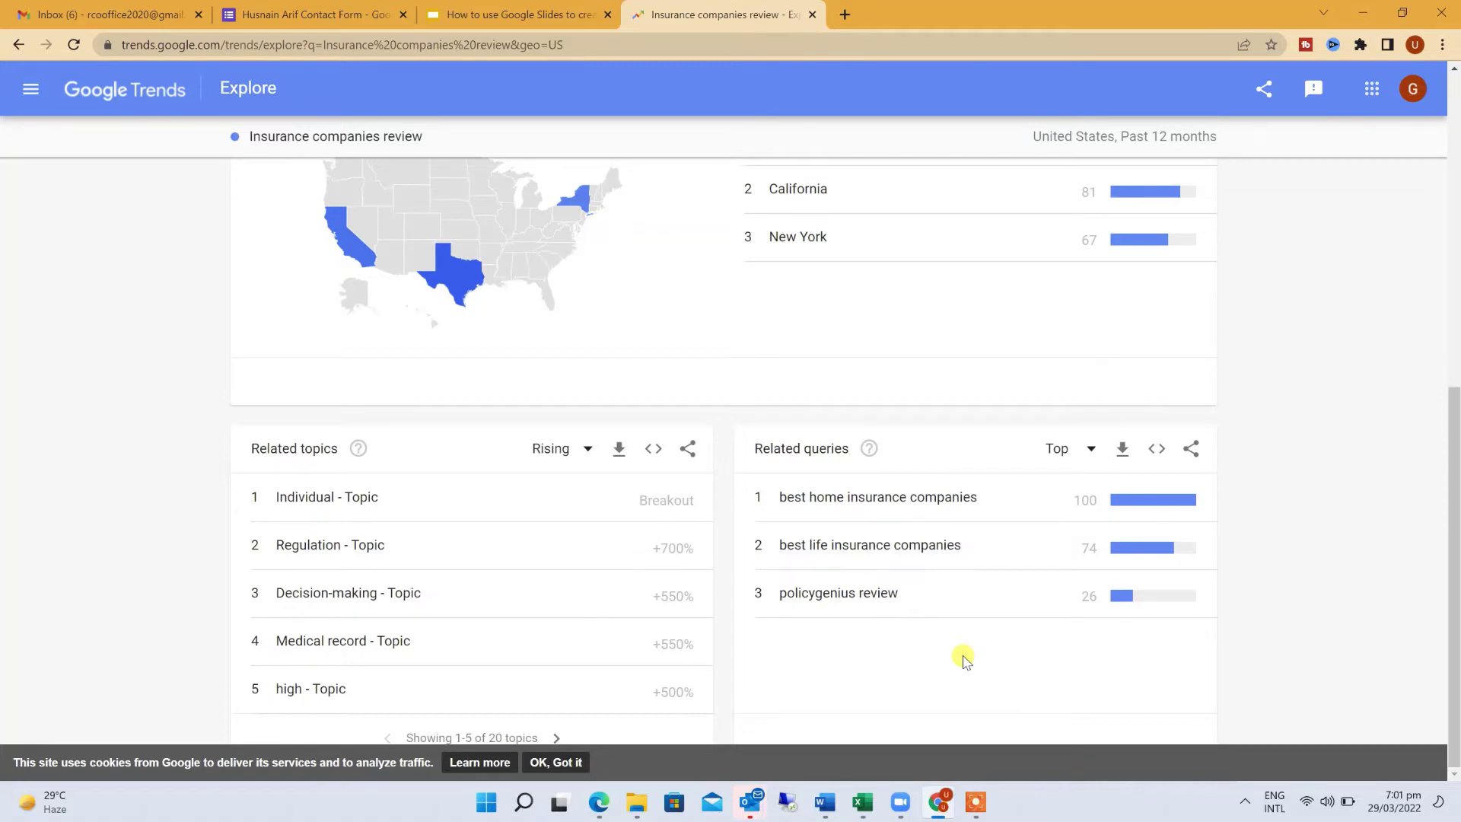
pyautogui.scroll(8, 963, 659)
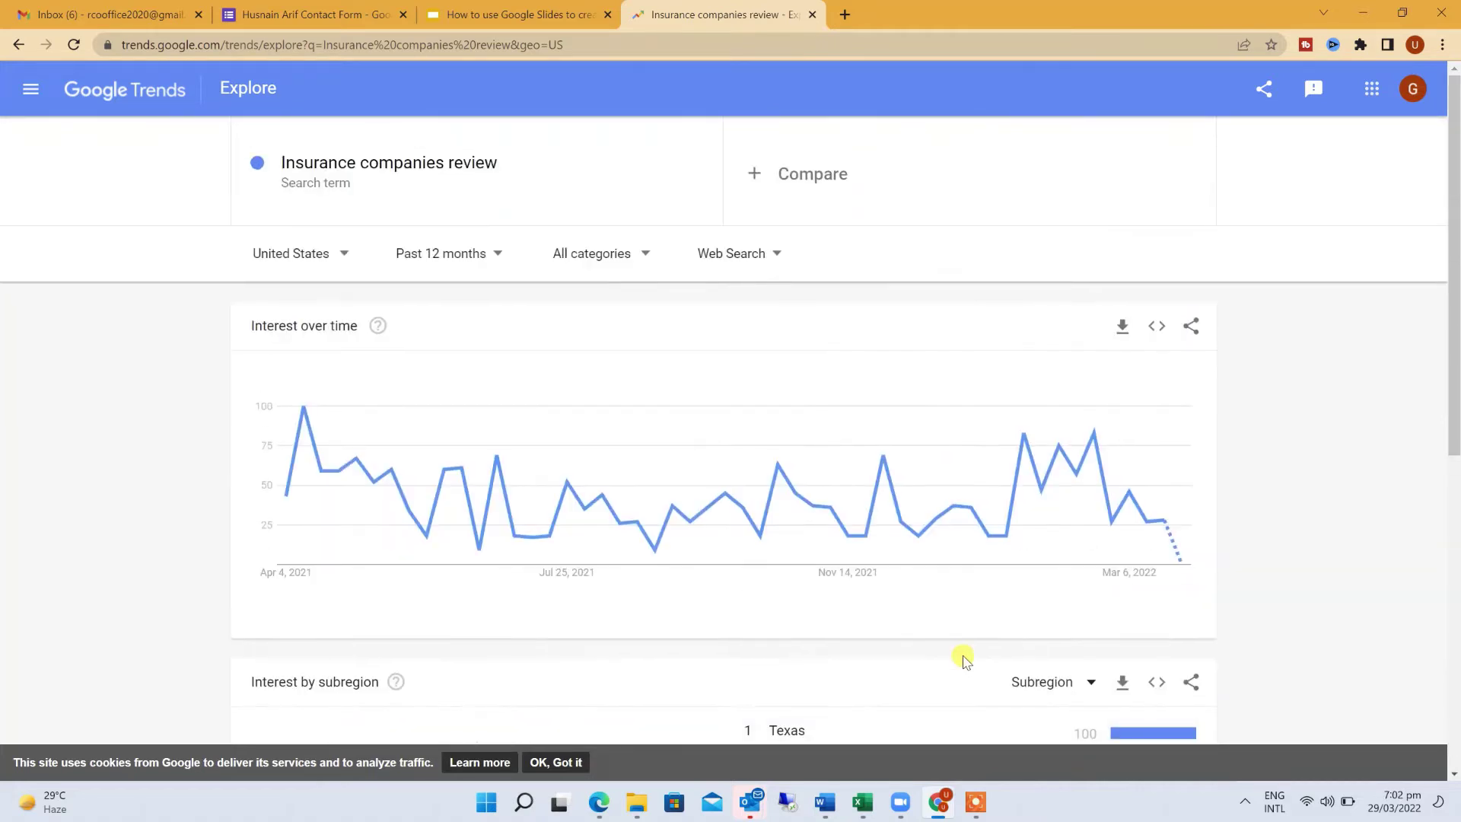
pyautogui.scroll(-8, 962, 658)
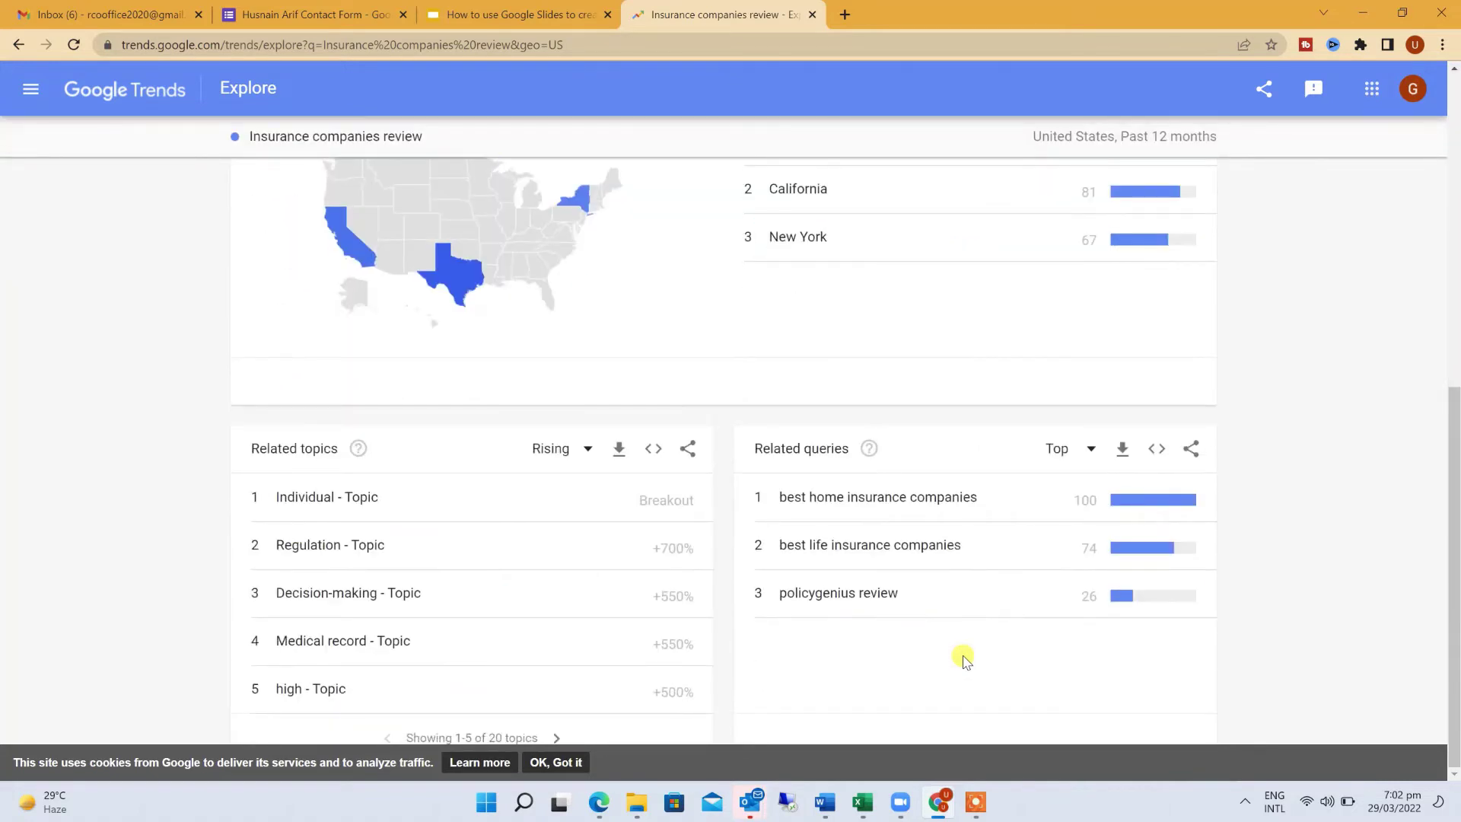
# - Set the report's time range to Past 30 days
pyautogui.scroll(8, 760, 460)
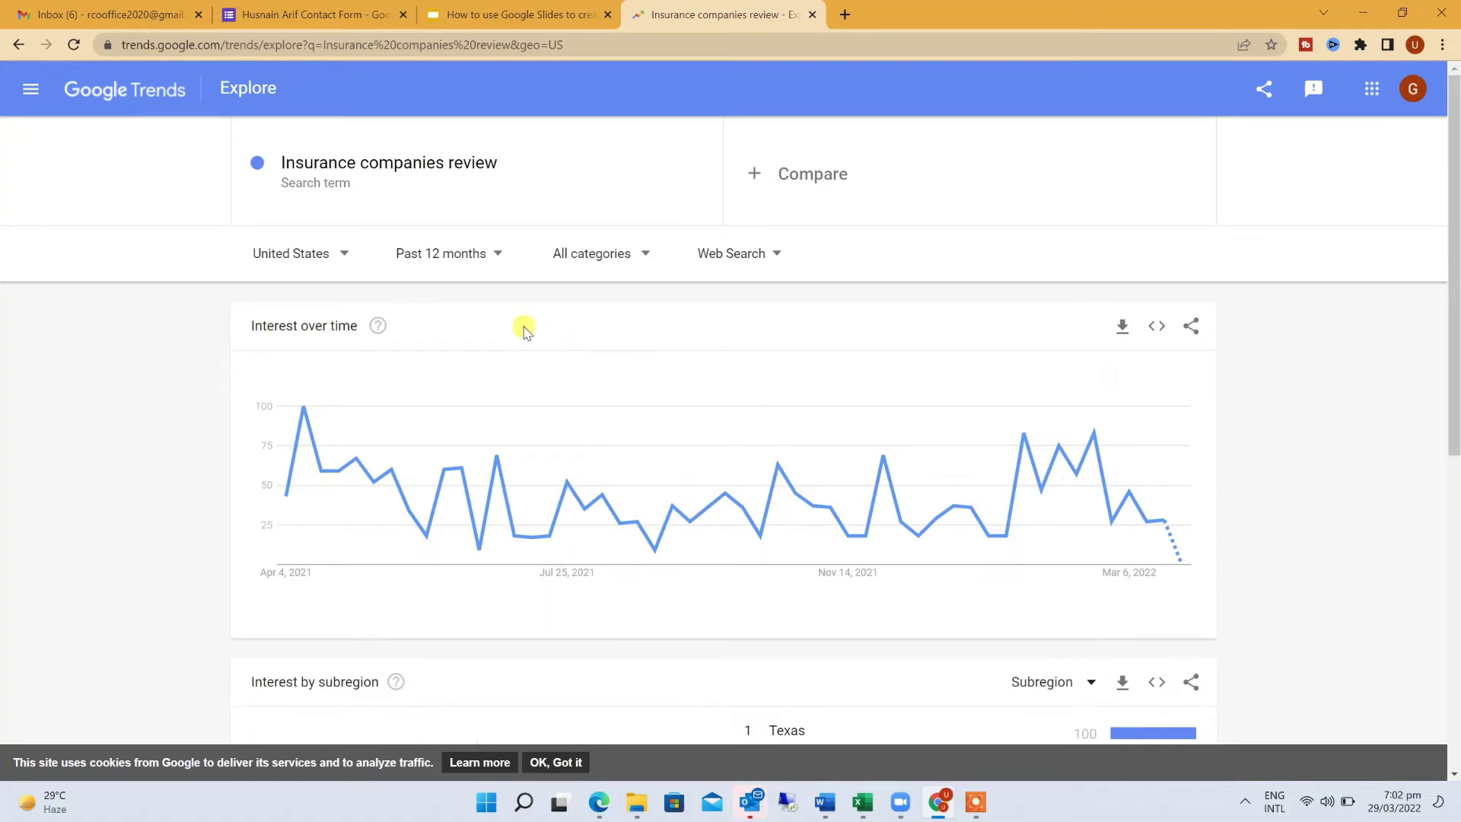
pyautogui.click(488, 261)
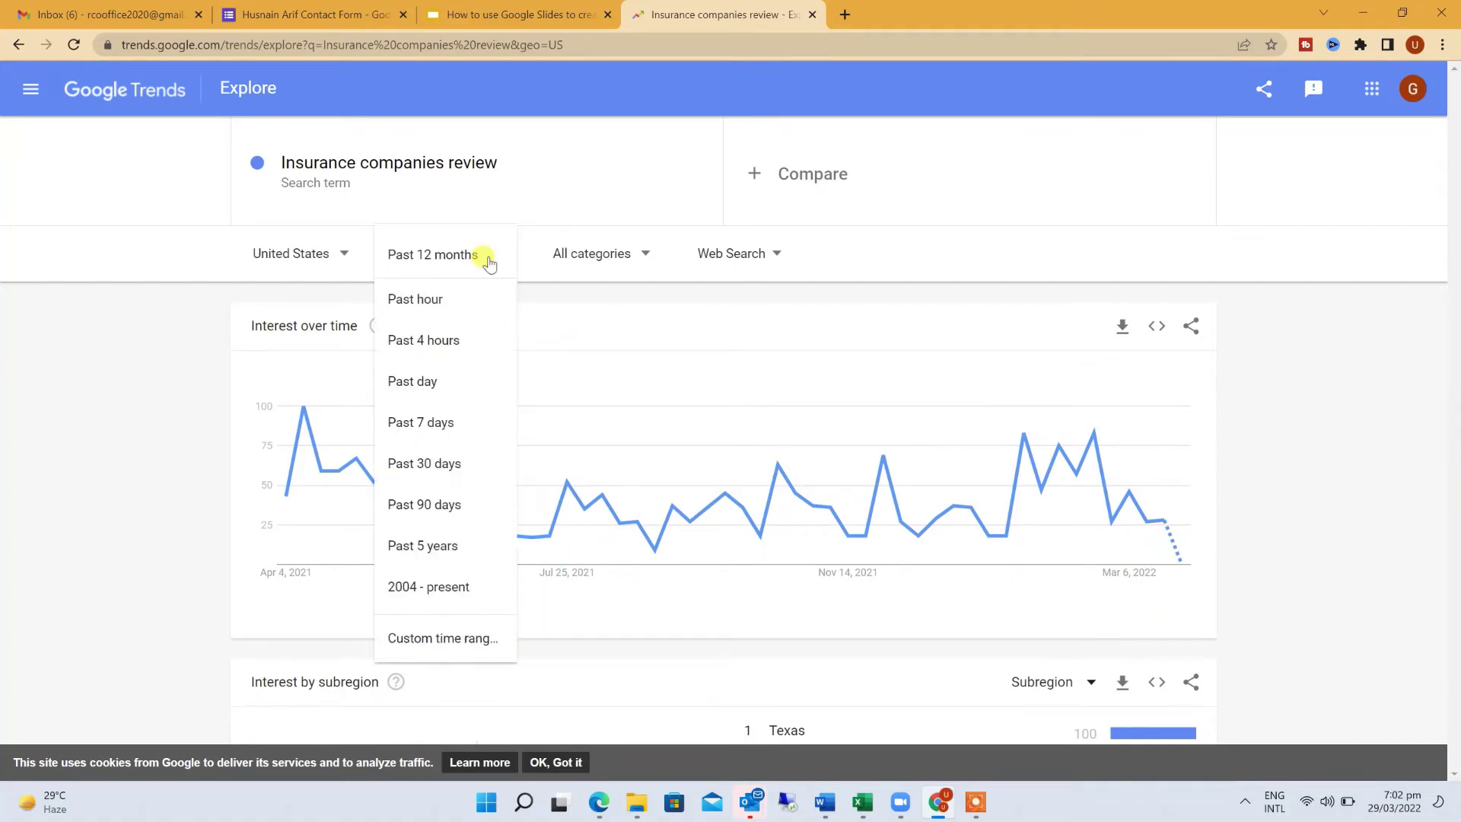
pyautogui.click(466, 472)
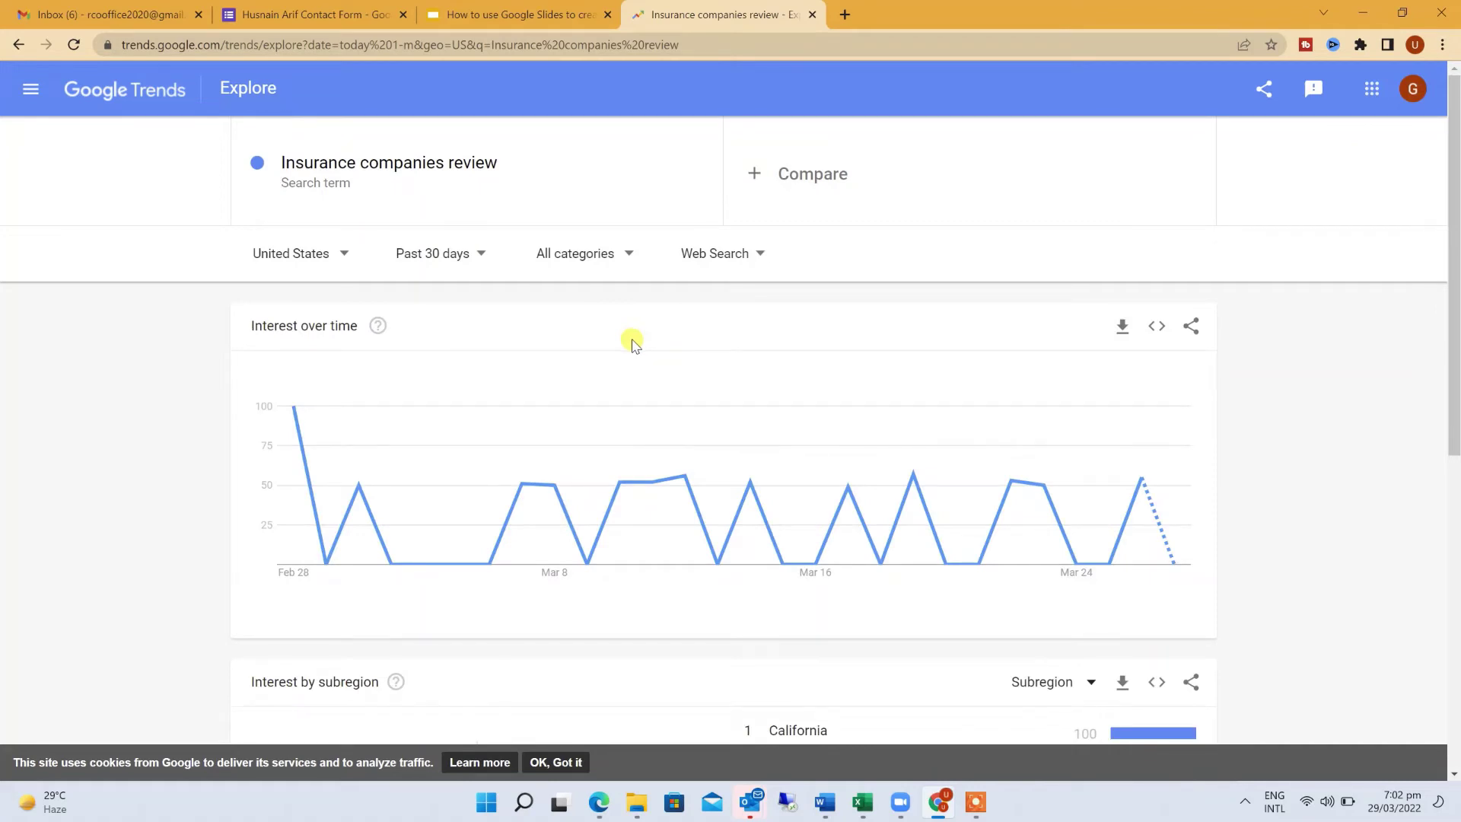
# - Examine the subregion interest, related topics and related queries for the past 30 days
pyautogui.scroll(-5, 632, 343)
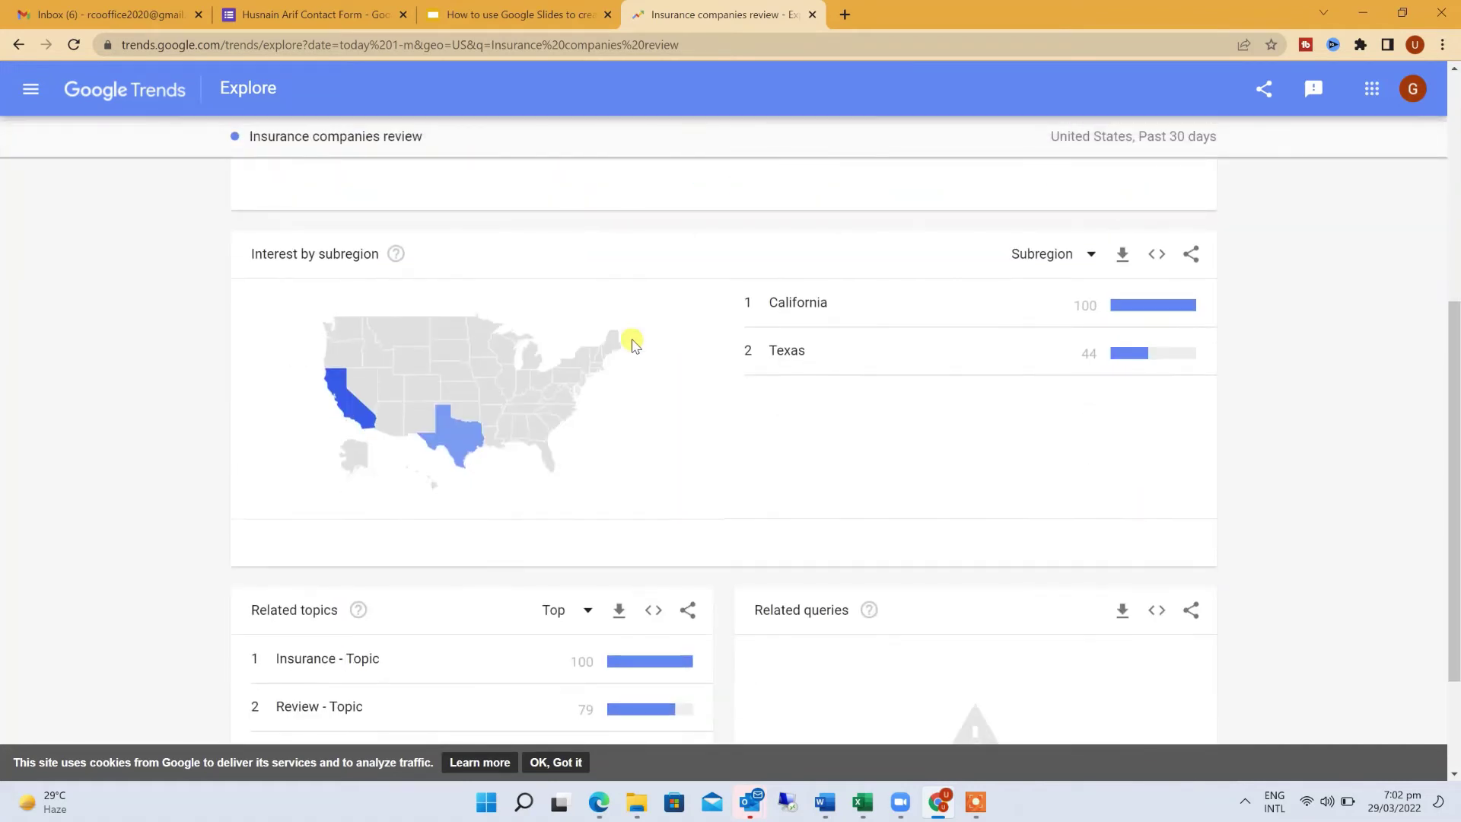
pyautogui.scroll(-2, 633, 343)
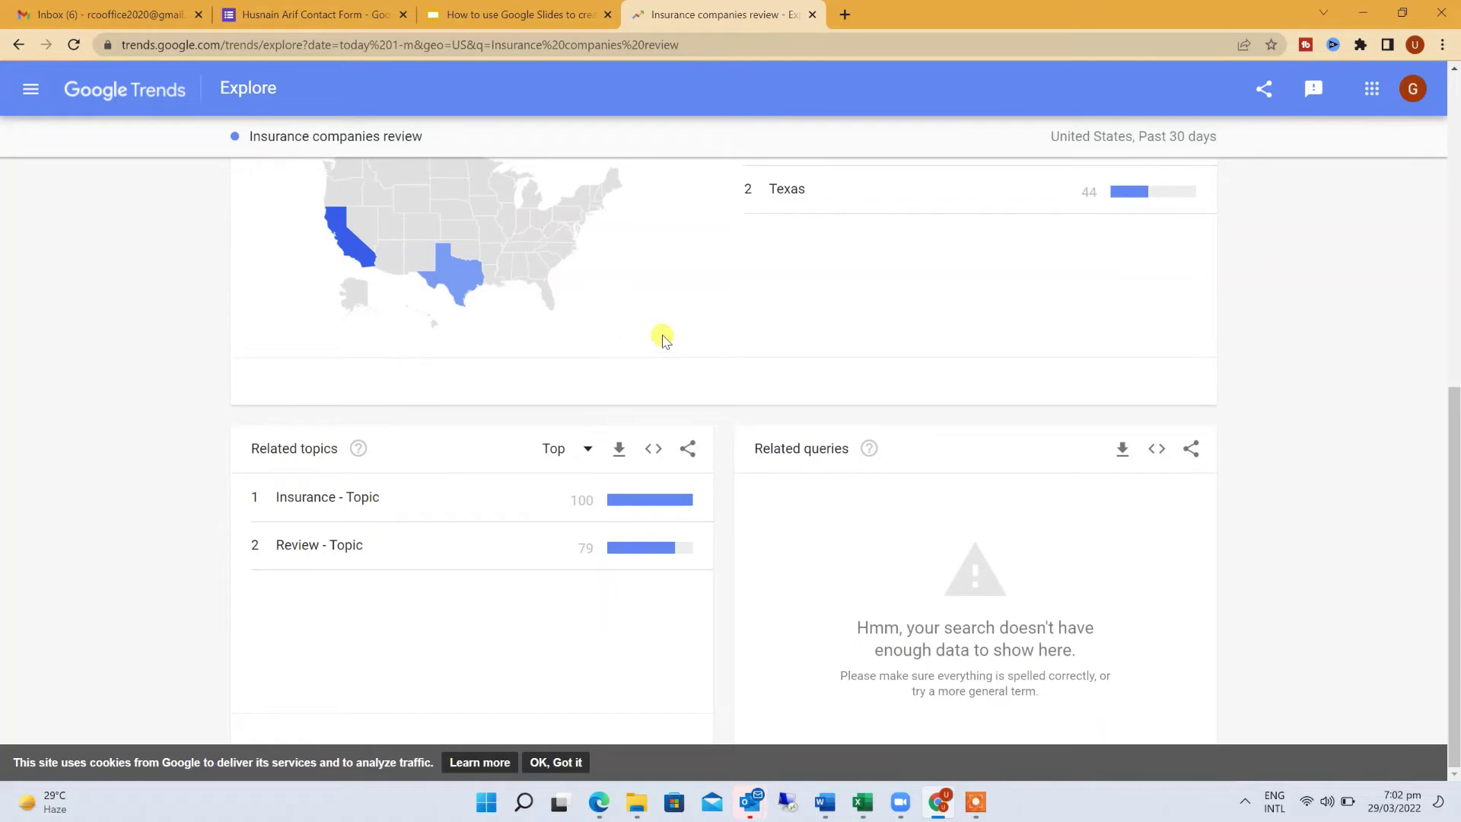
pyautogui.scroll(2, 831, 524)
pyautogui.scroll(6, 831, 523)
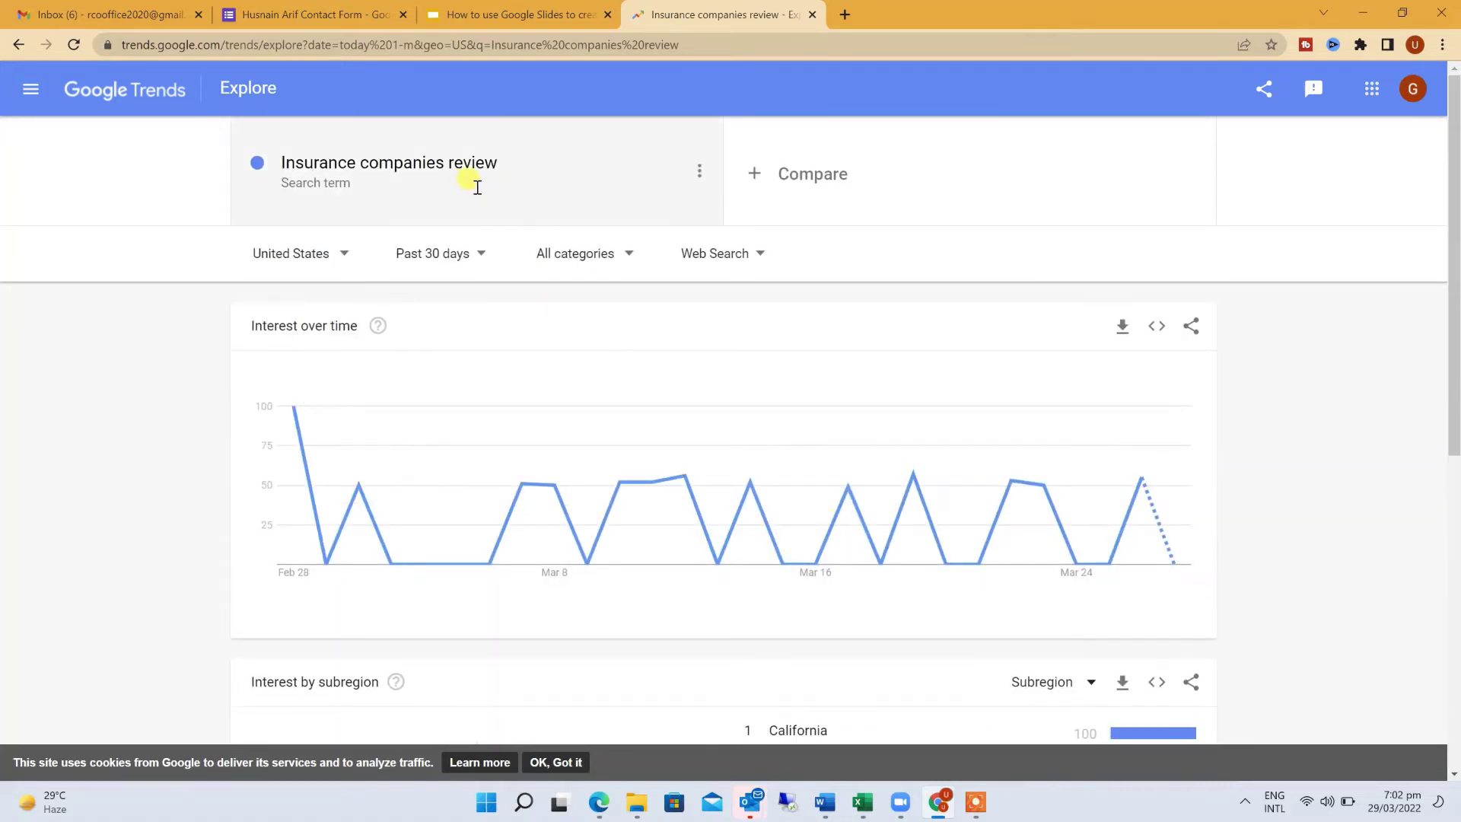
pyautogui.scroll(-5, 830, 481)
pyautogui.scroll(-3, 831, 481)
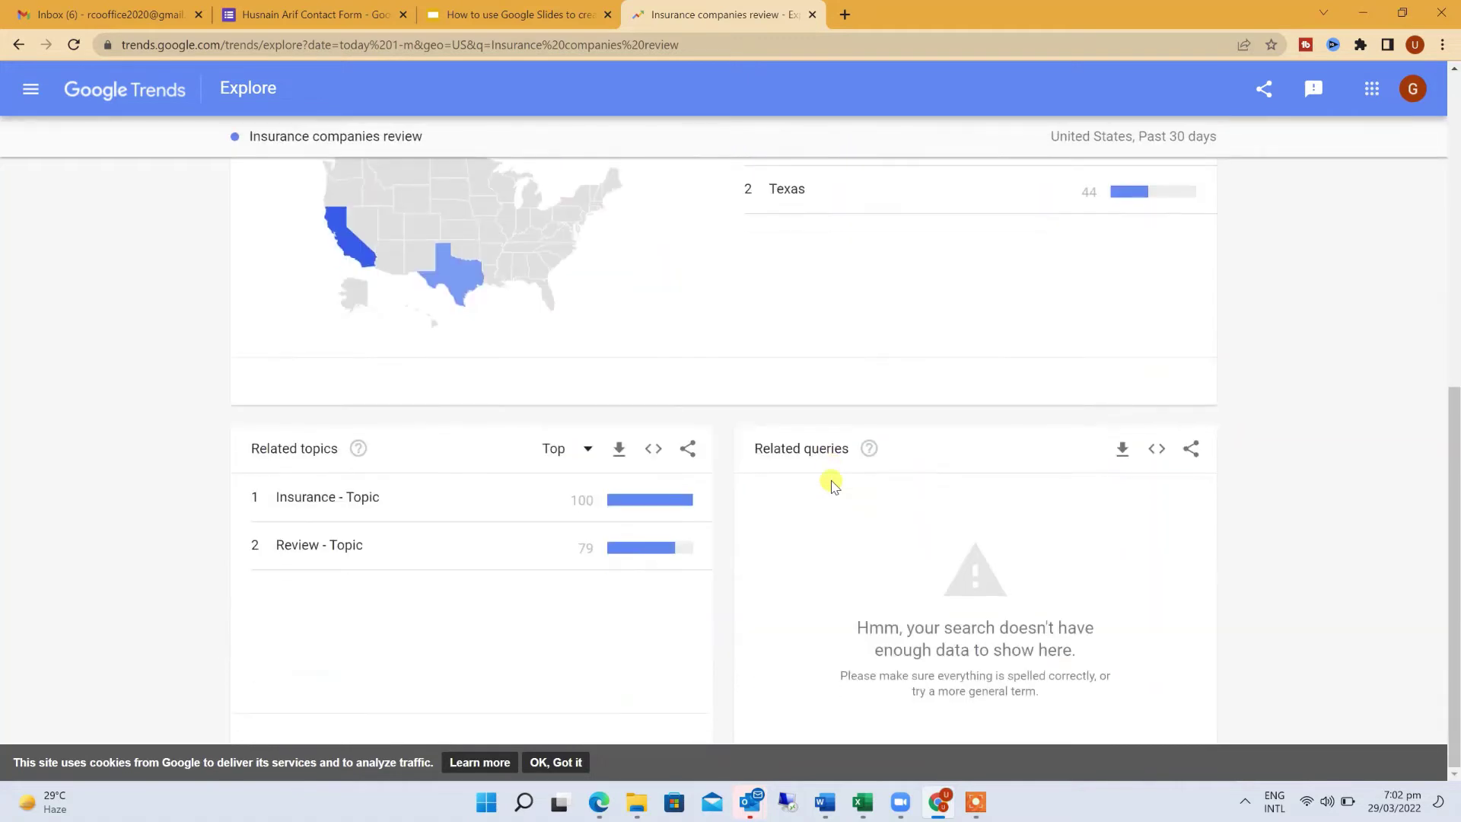
# - Shorten the explored search term to "Insurance" and load its report
pyautogui.scroll(8, 831, 482)
pyautogui.click(409, 176)
pyautogui.click(388, 172)
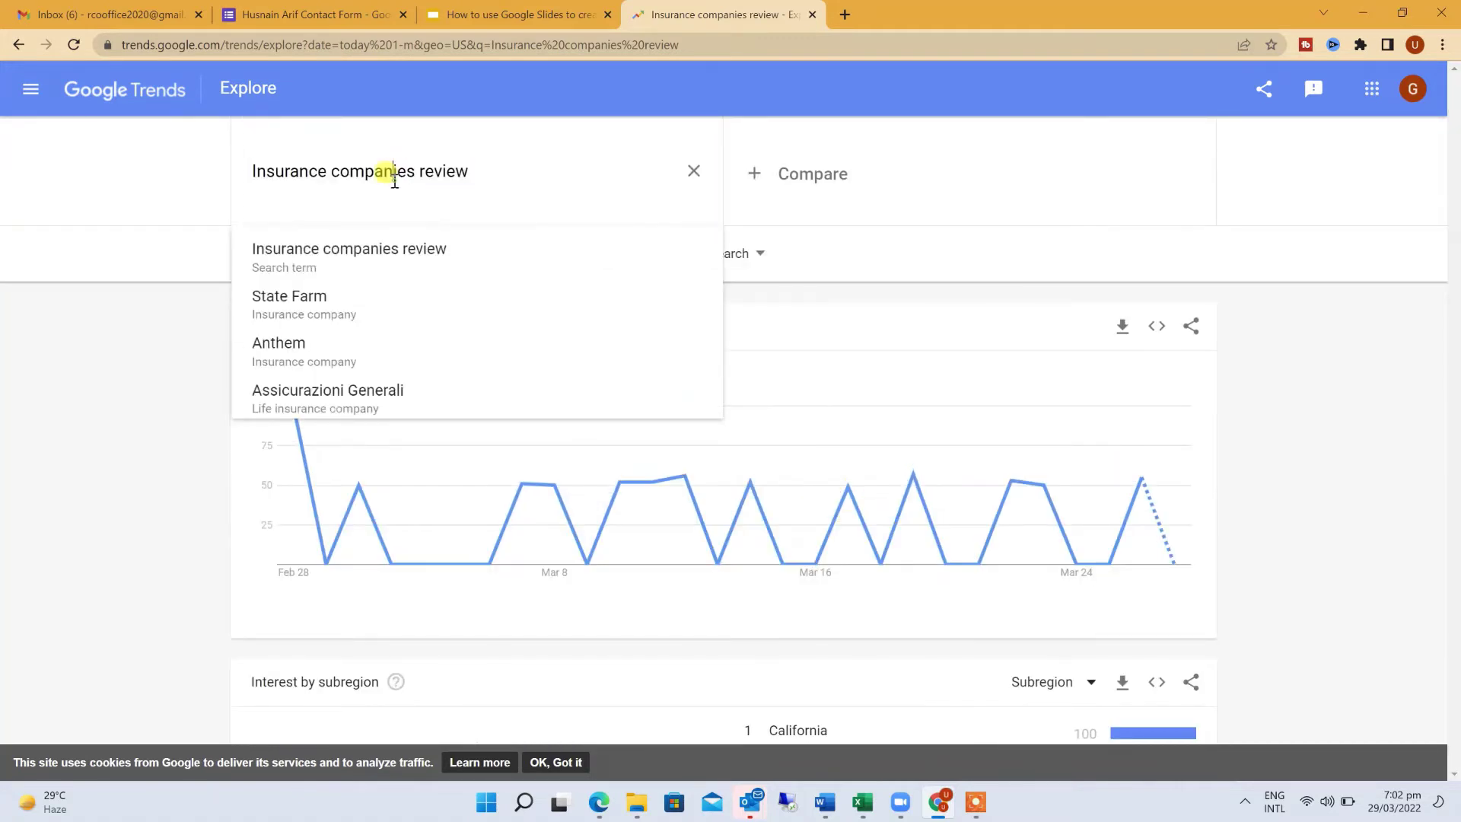
pyautogui.moveTo(330, 172); pyautogui.dragTo(564, 158)
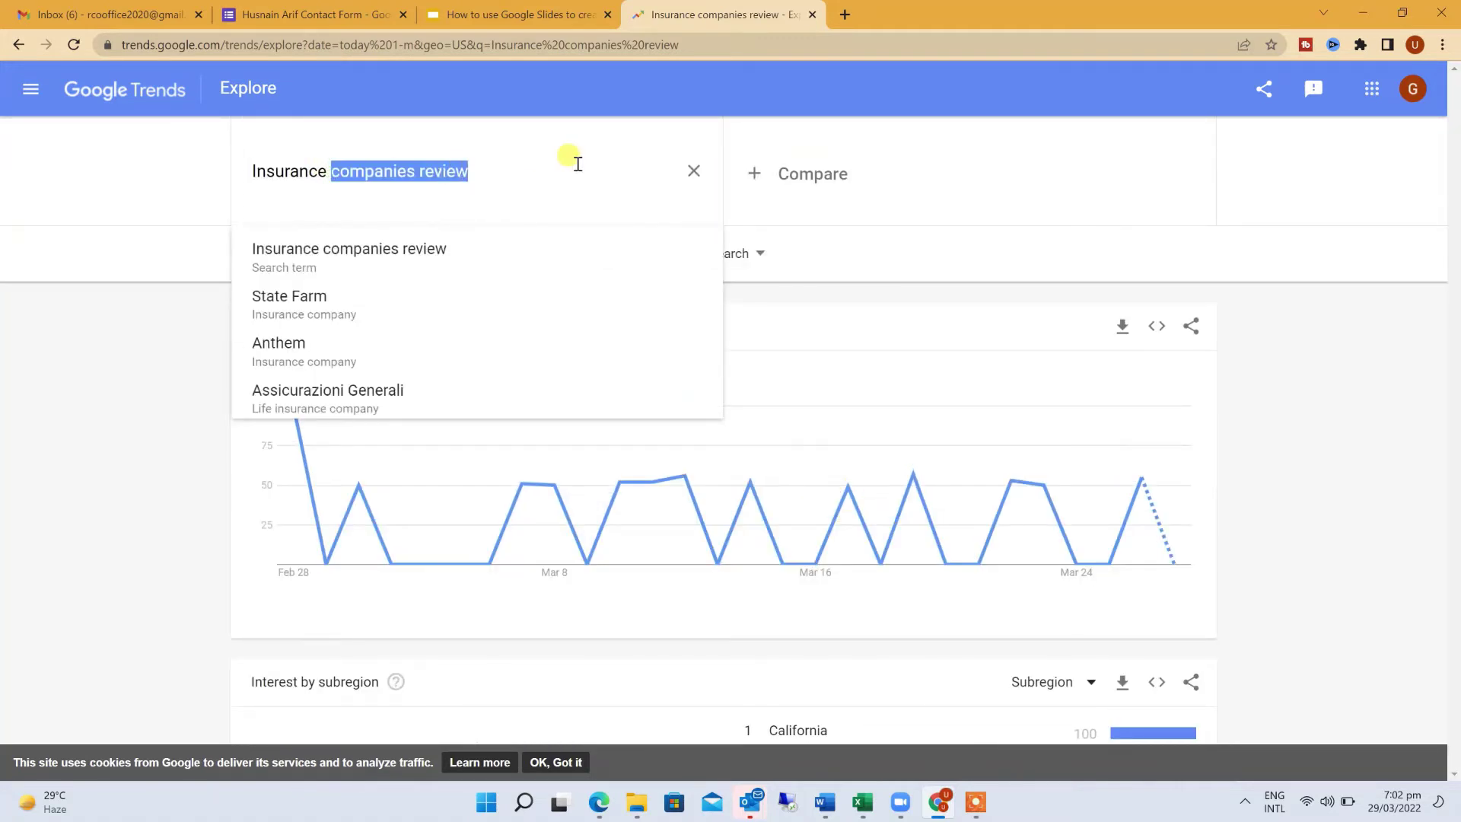
pyautogui.press('BackSpace')
pyautogui.press('Return')
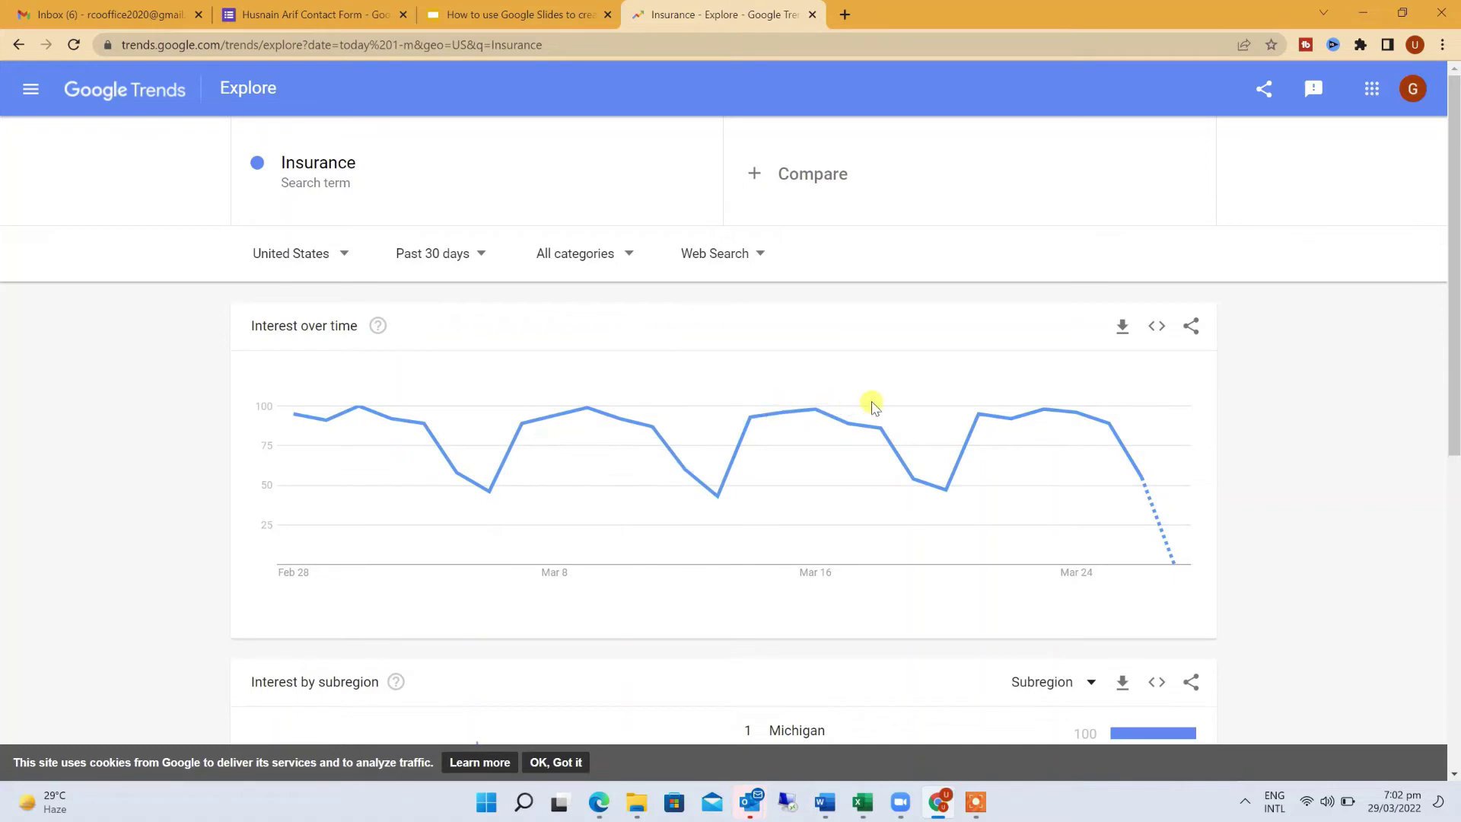
# - Review the interest by subregion for Insurance and accept the cookie notice
pyautogui.scroll(-5, 856, 430)
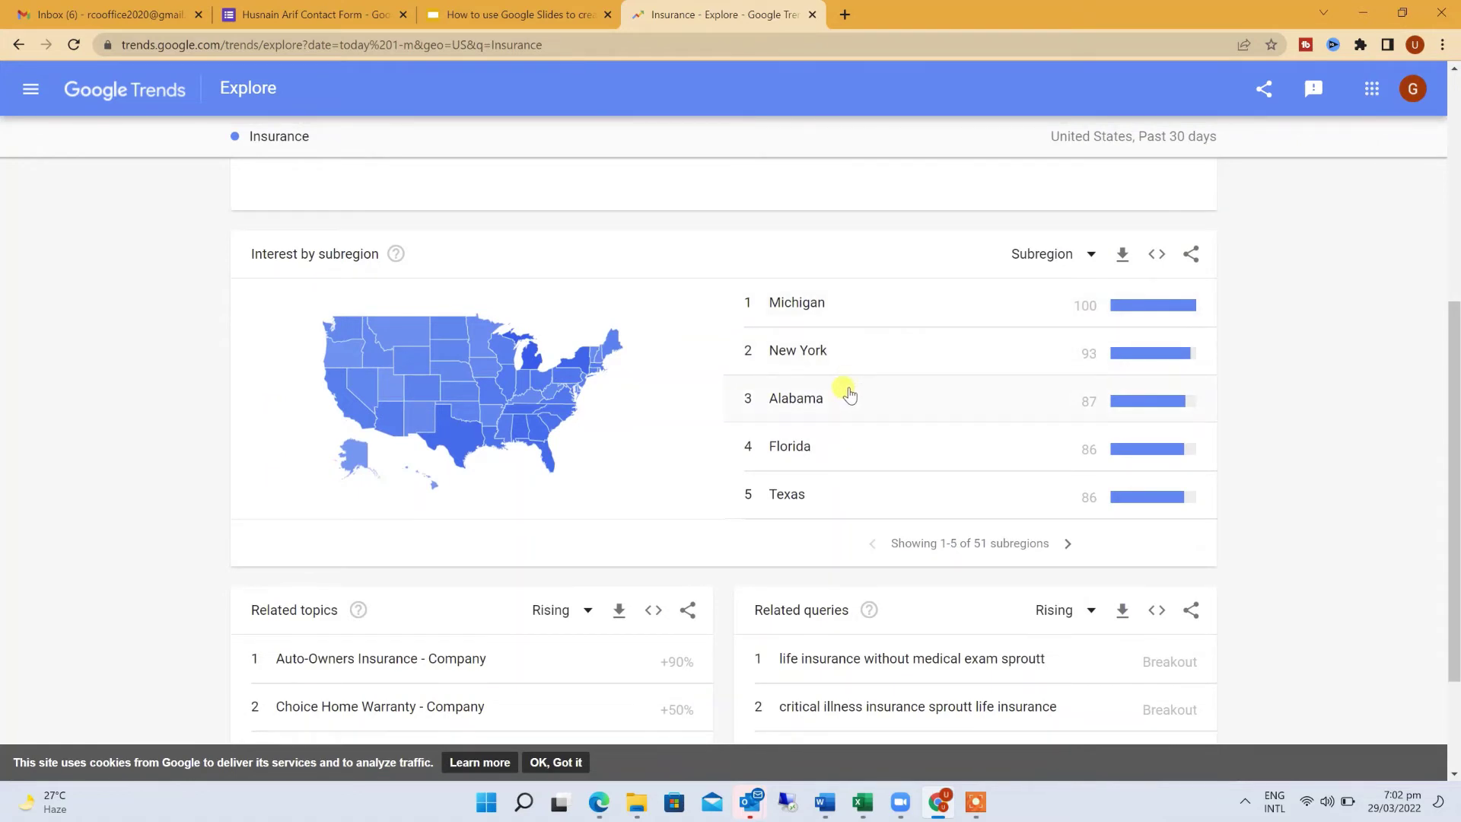
pyautogui.scroll(-2, 849, 393)
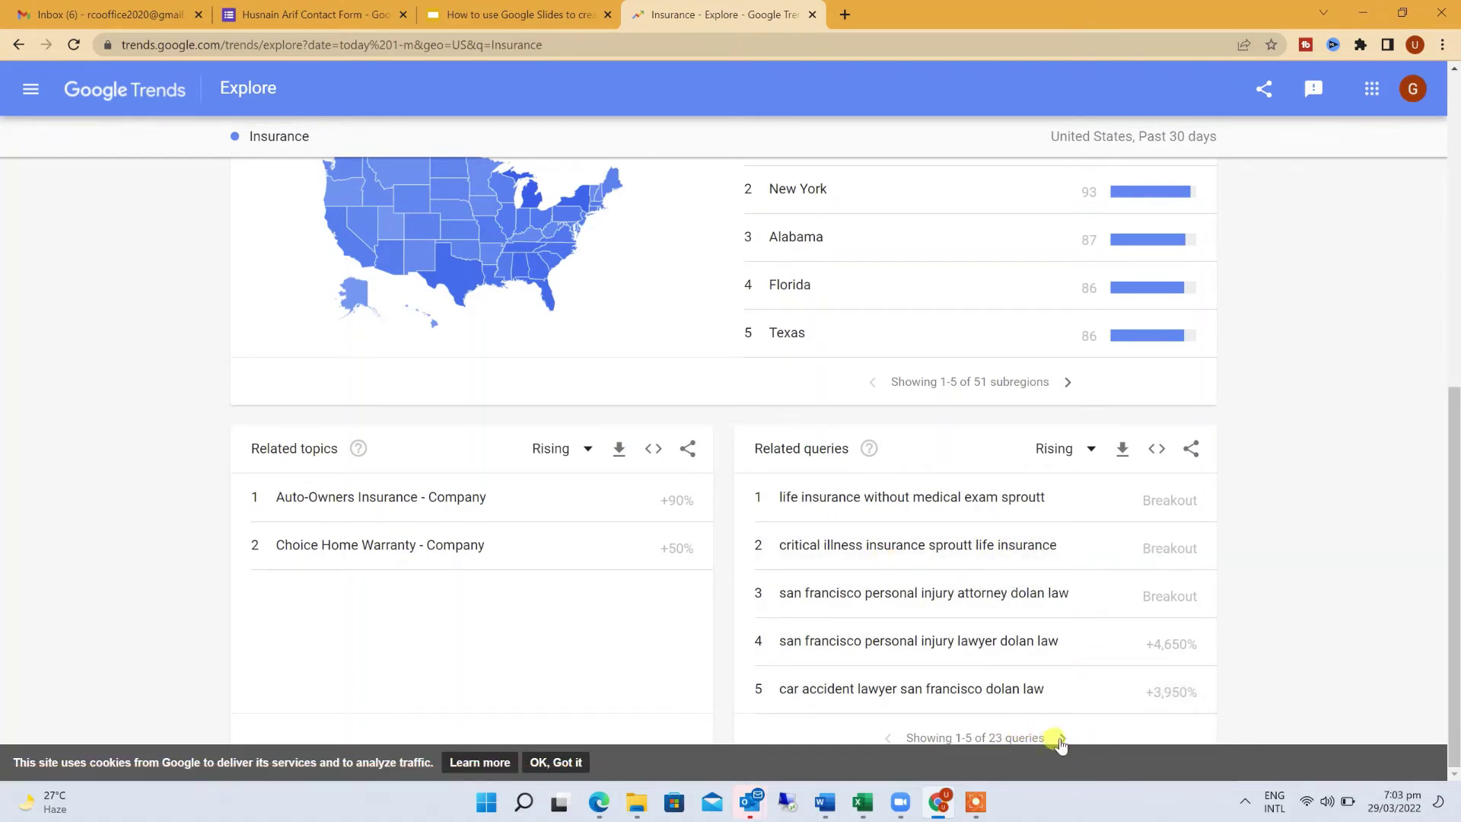
pyautogui.click(582, 763)
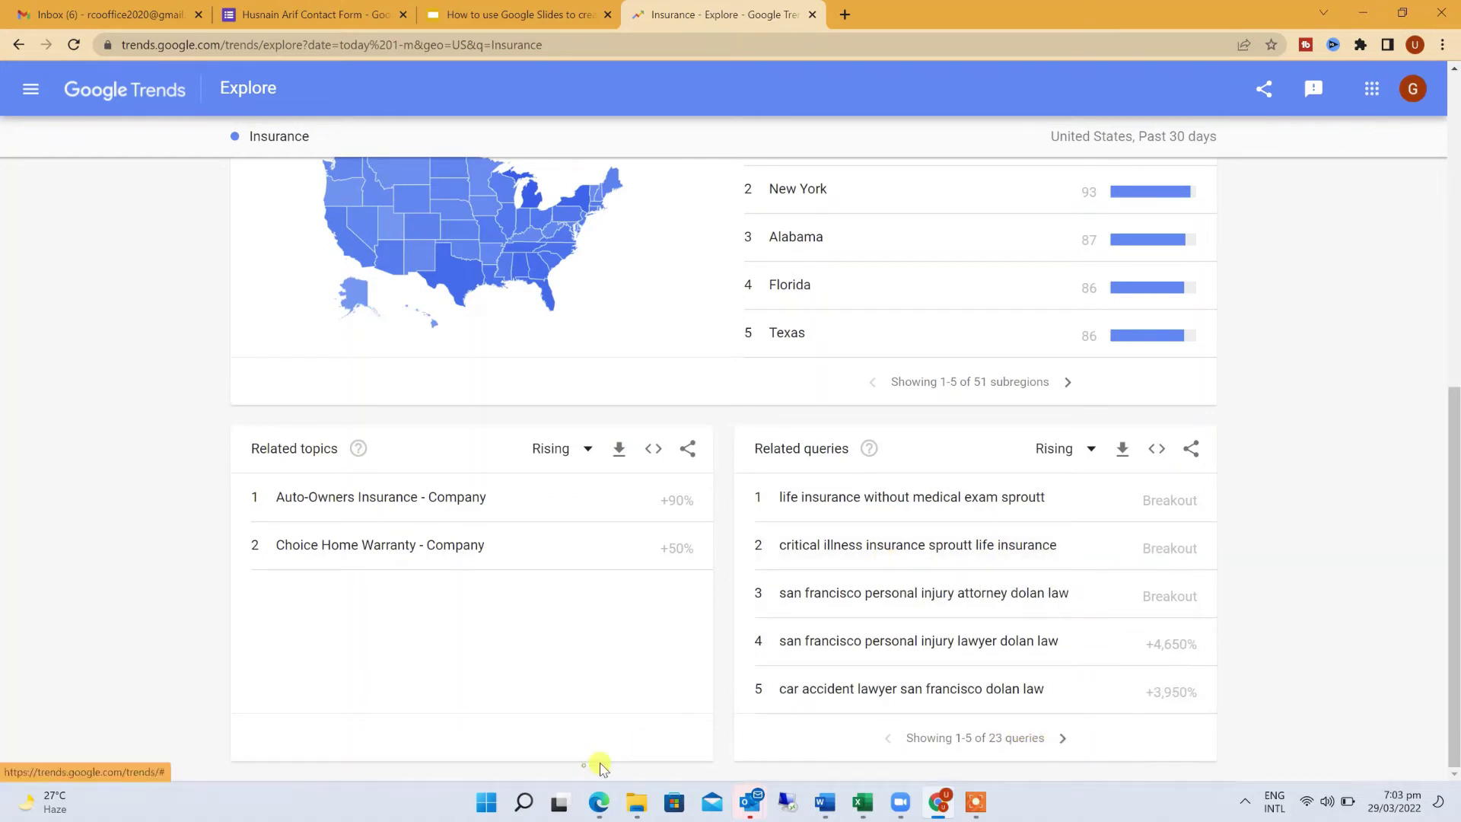
# - Page through all the rising related queries for Insurance and return to the first page of the list
pyautogui.click(1062, 738)
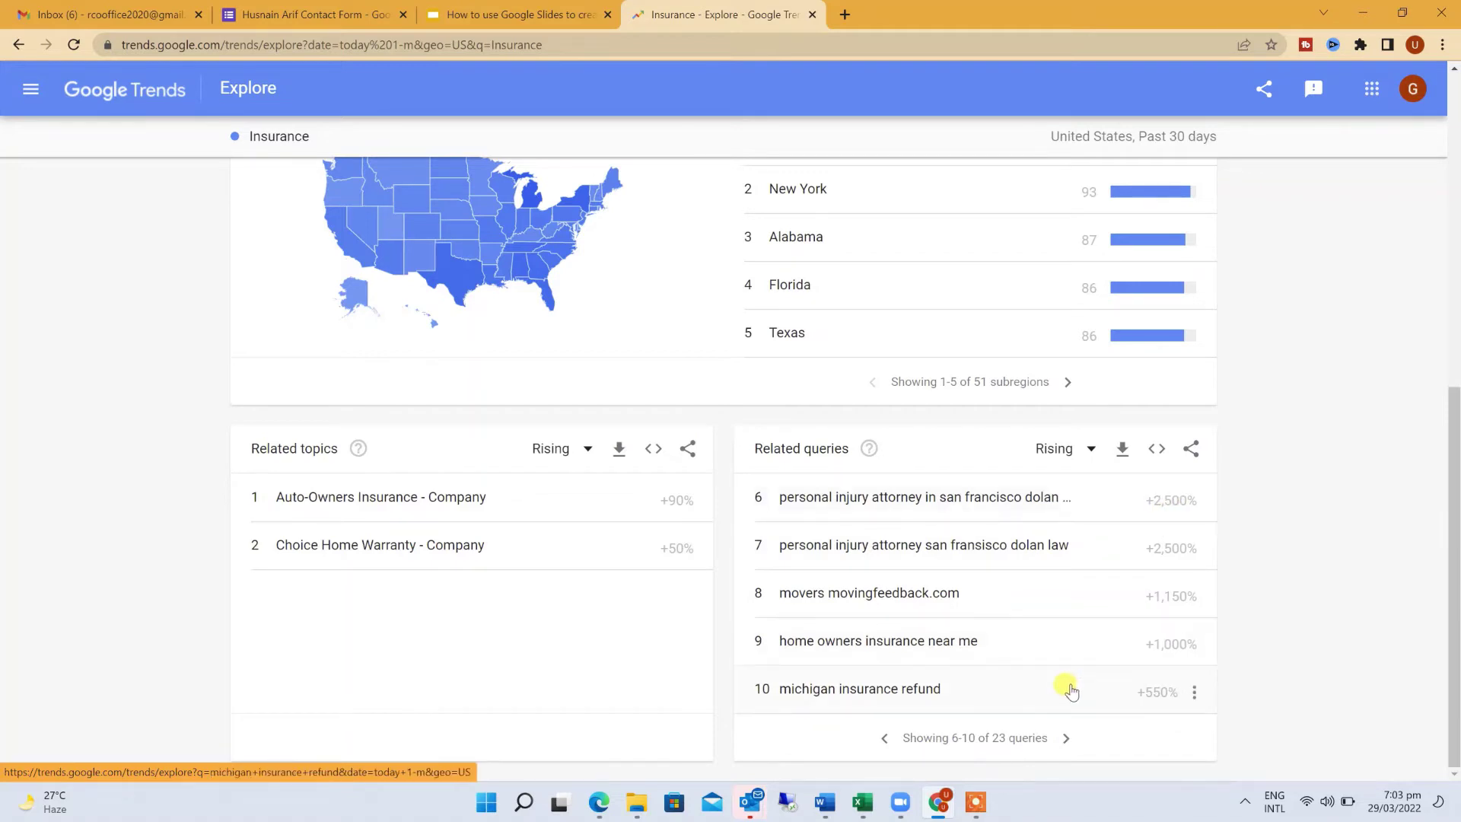
pyautogui.click(1064, 740)
pyautogui.click(1065, 740)
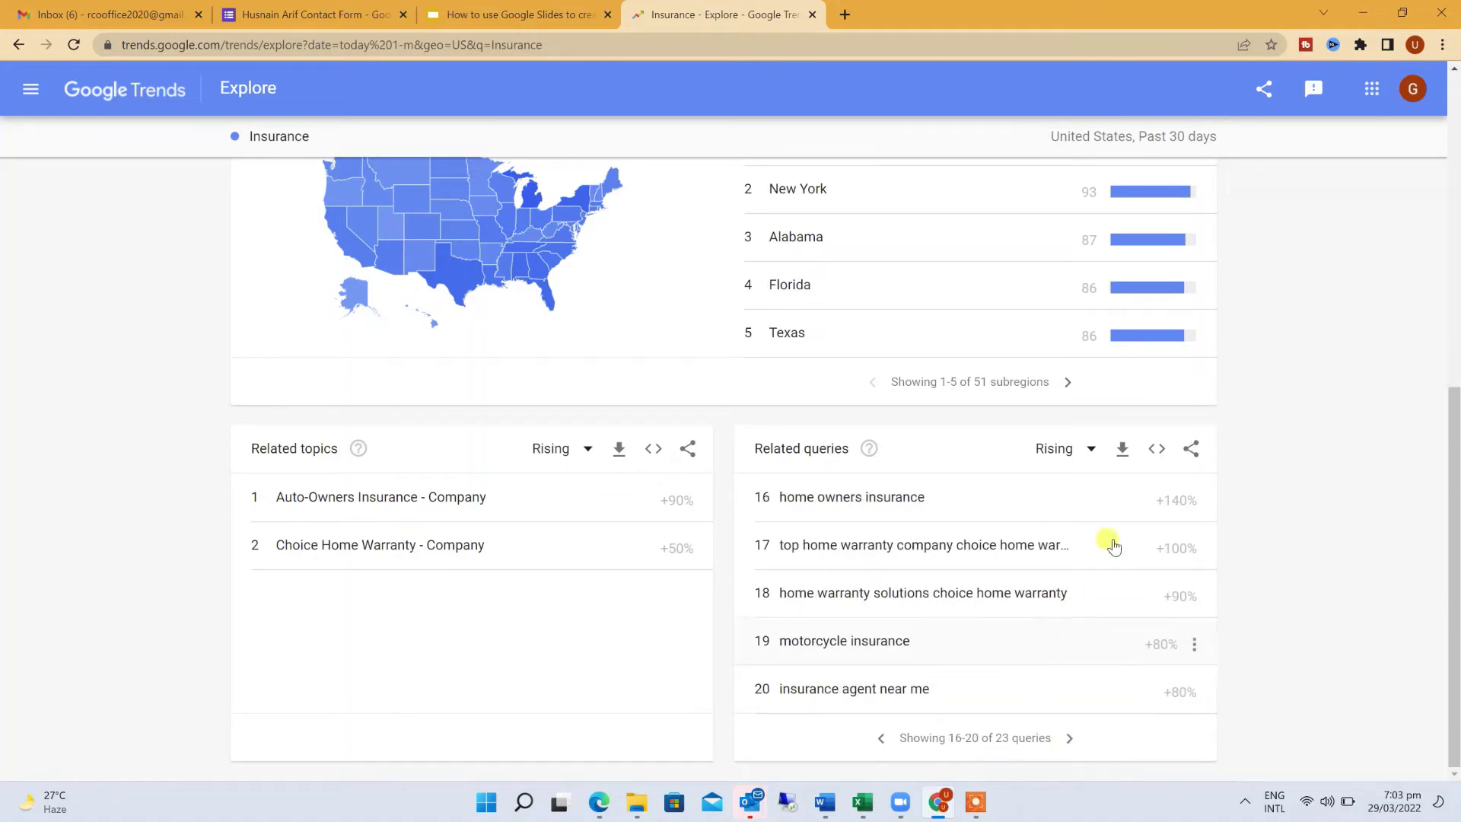
pyautogui.click(1069, 739)
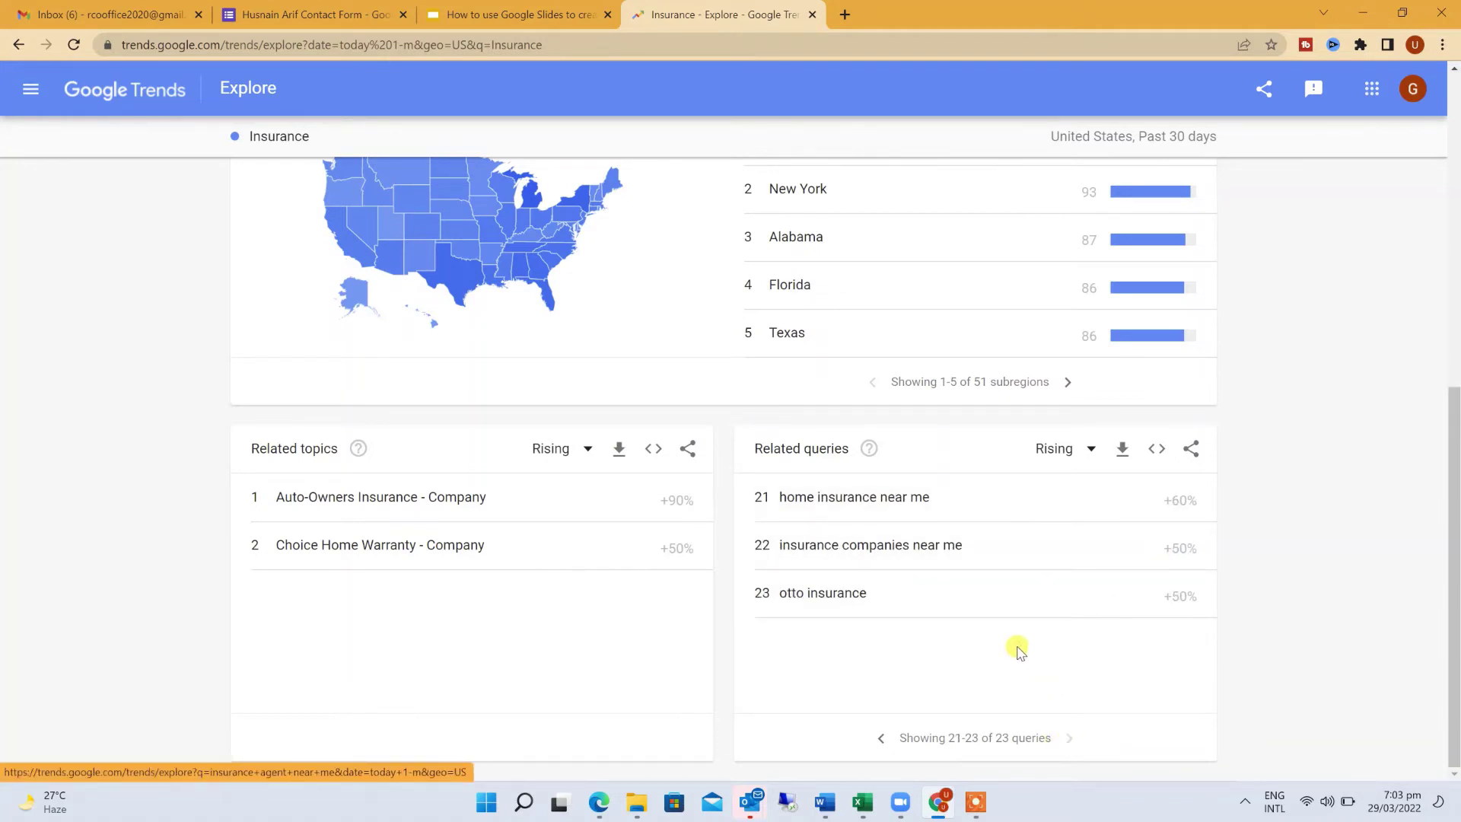
pyautogui.click(881, 739)
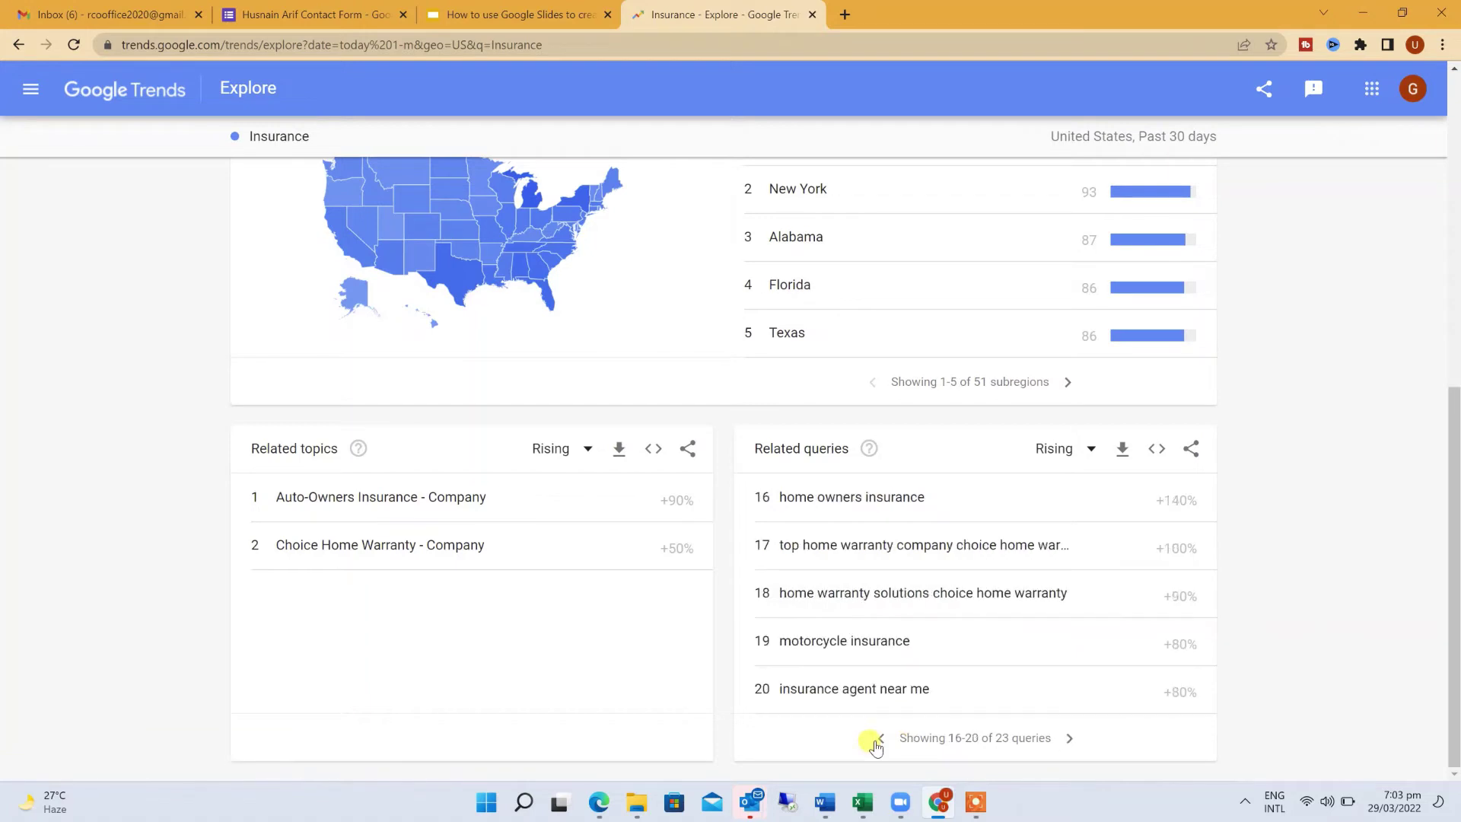
pyautogui.click(880, 739)
pyautogui.click(880, 739)
pyautogui.click(880, 739)
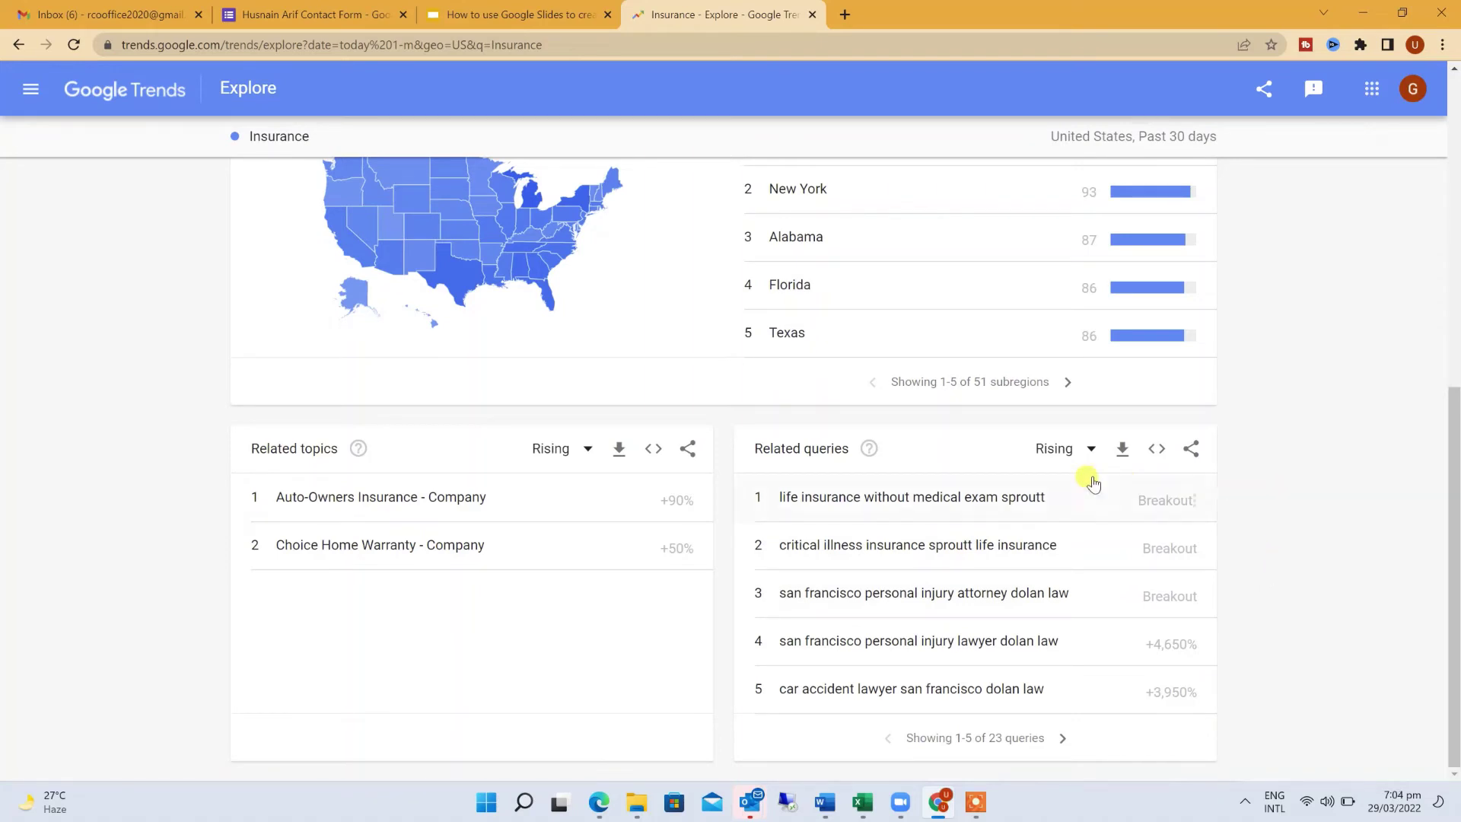
# - Set the related queries list to show Top queries and review it against the Insurance interest over time
pyautogui.click(1075, 454)
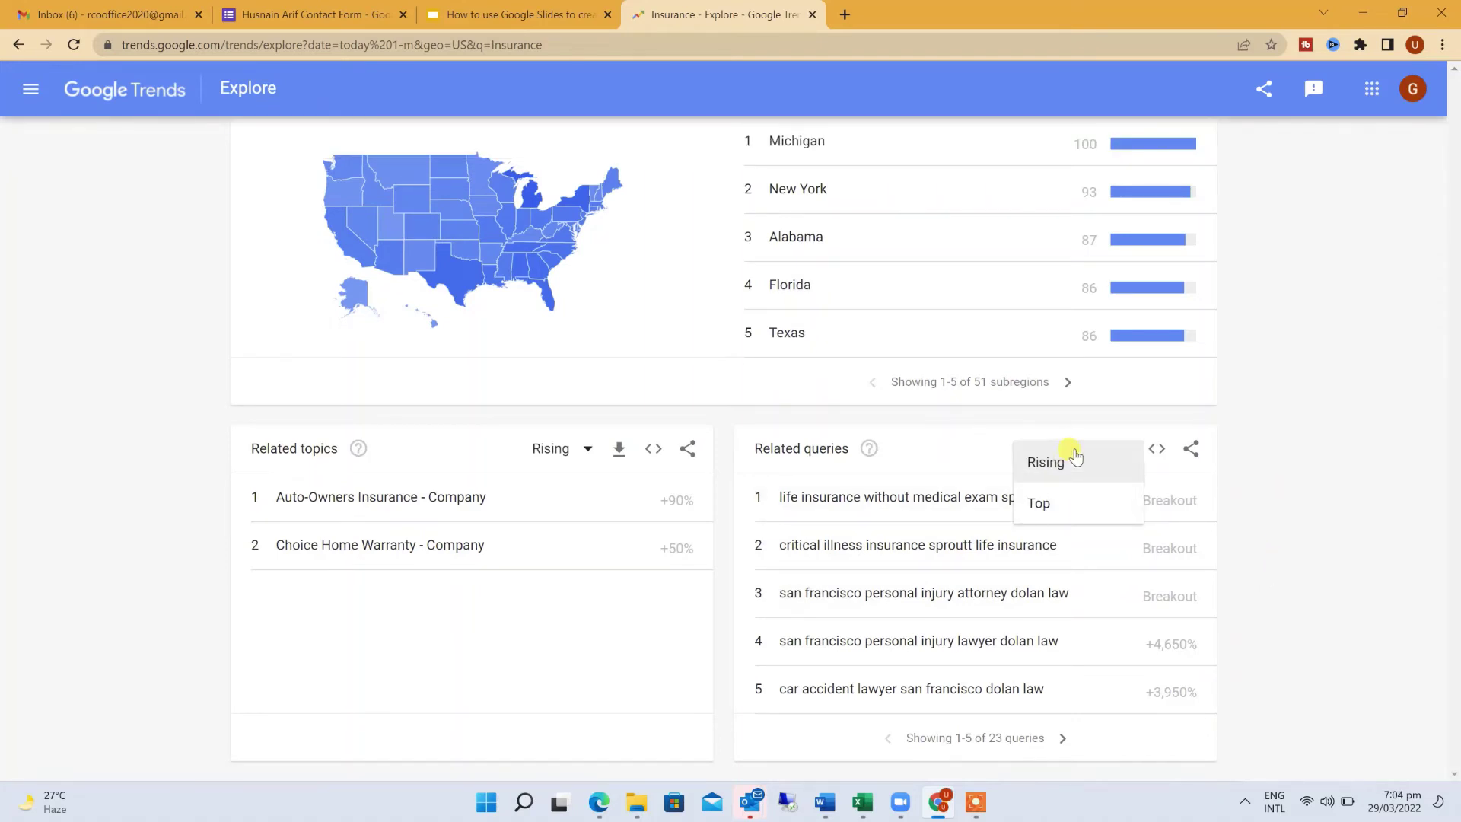
pyautogui.click(1068, 506)
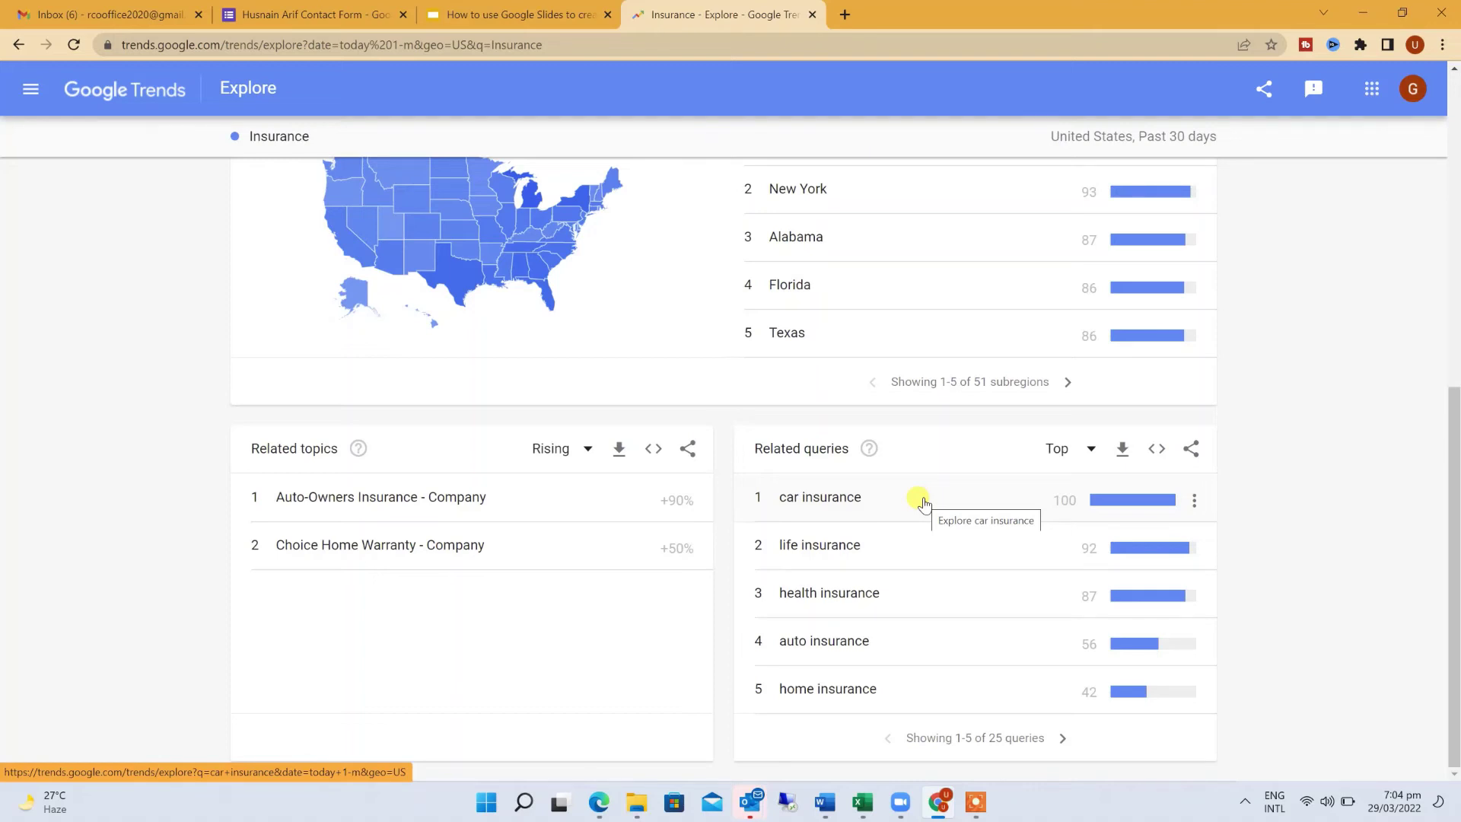
pyautogui.scroll(5, 923, 502)
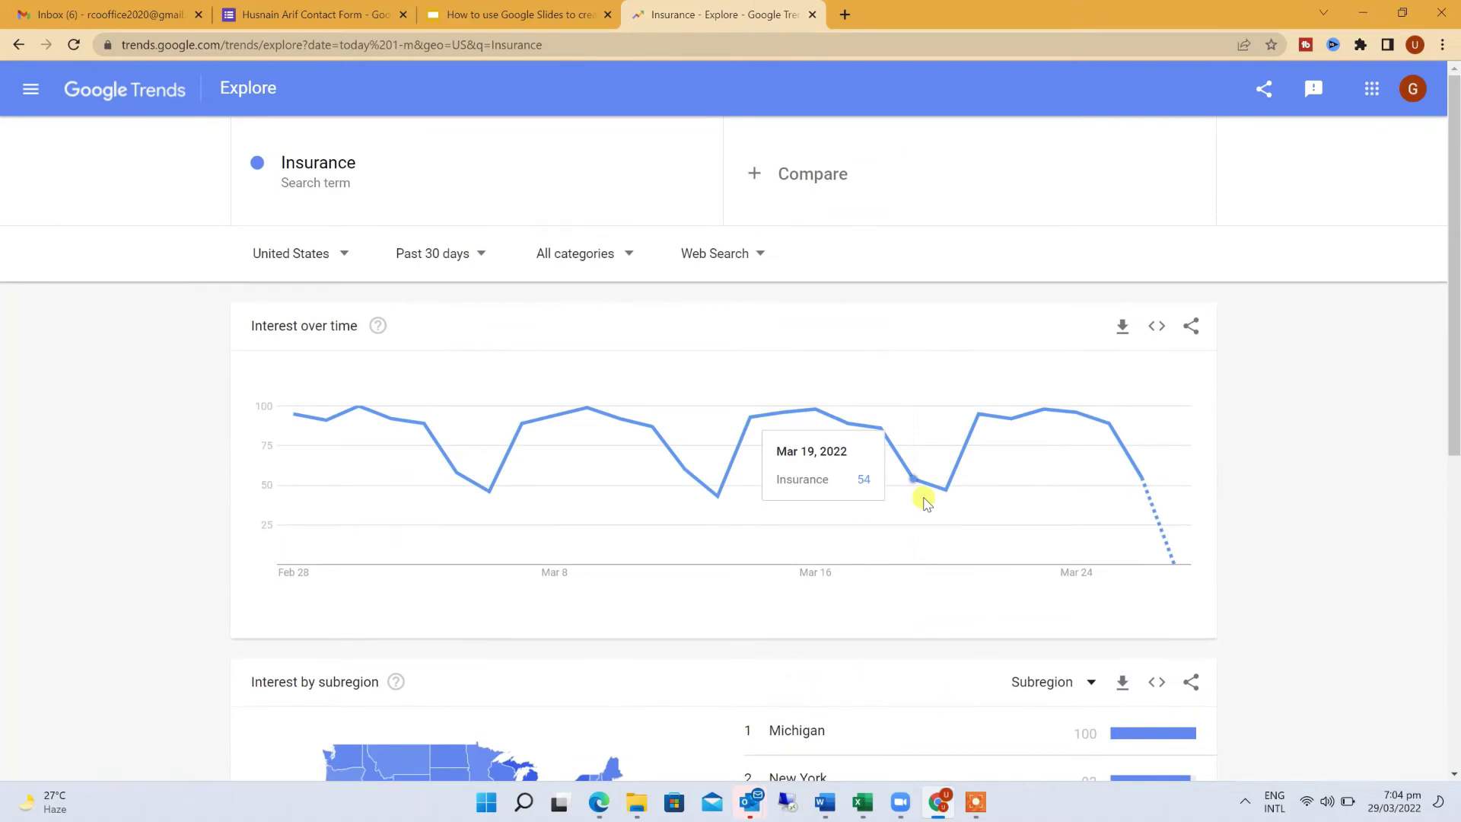
pyautogui.scroll(-3, 923, 502)
pyautogui.scroll(-3, 923, 502)
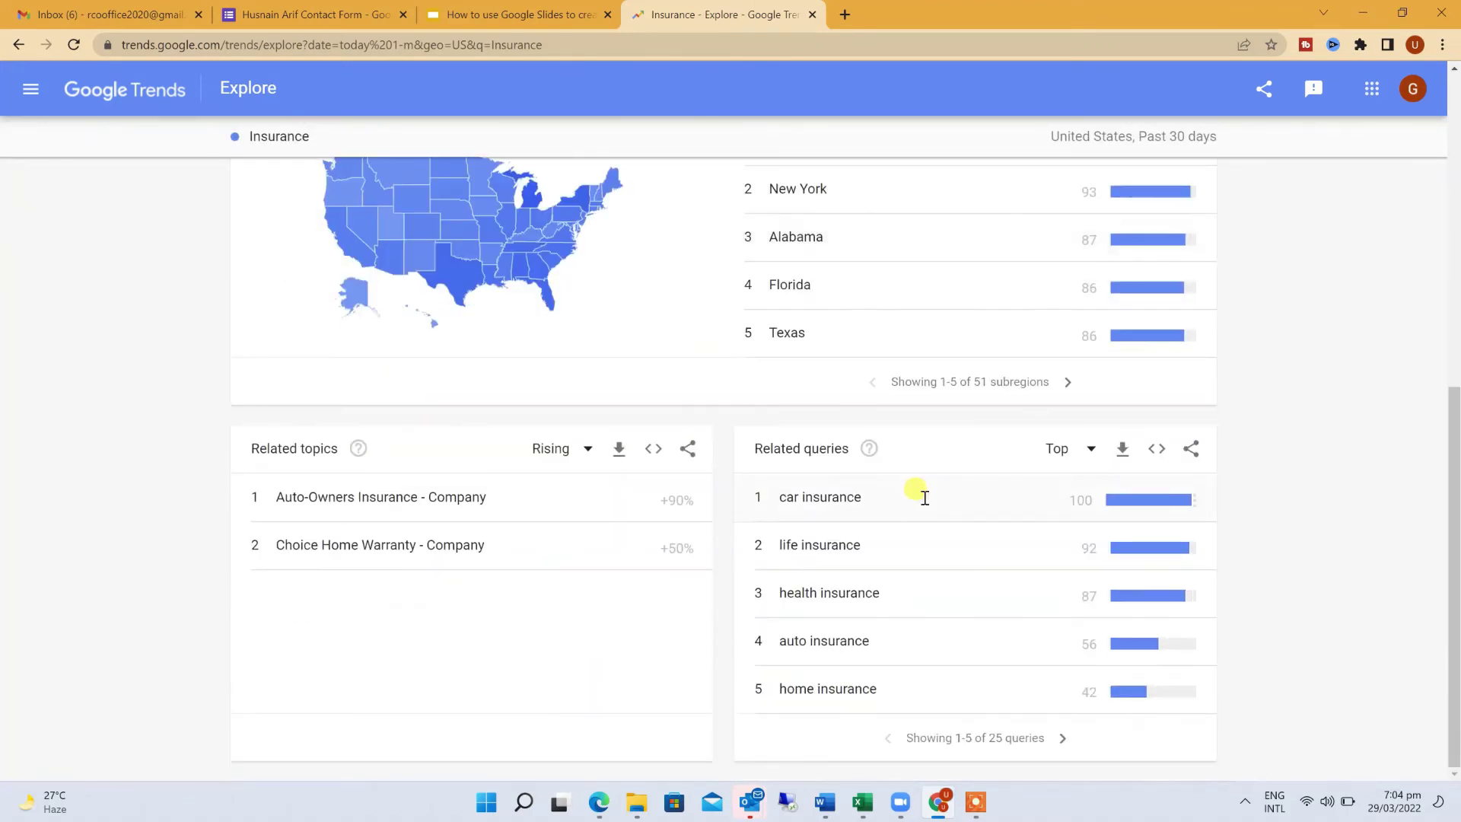
pyautogui.scroll(6, 924, 502)
pyautogui.scroll(1, 925, 503)
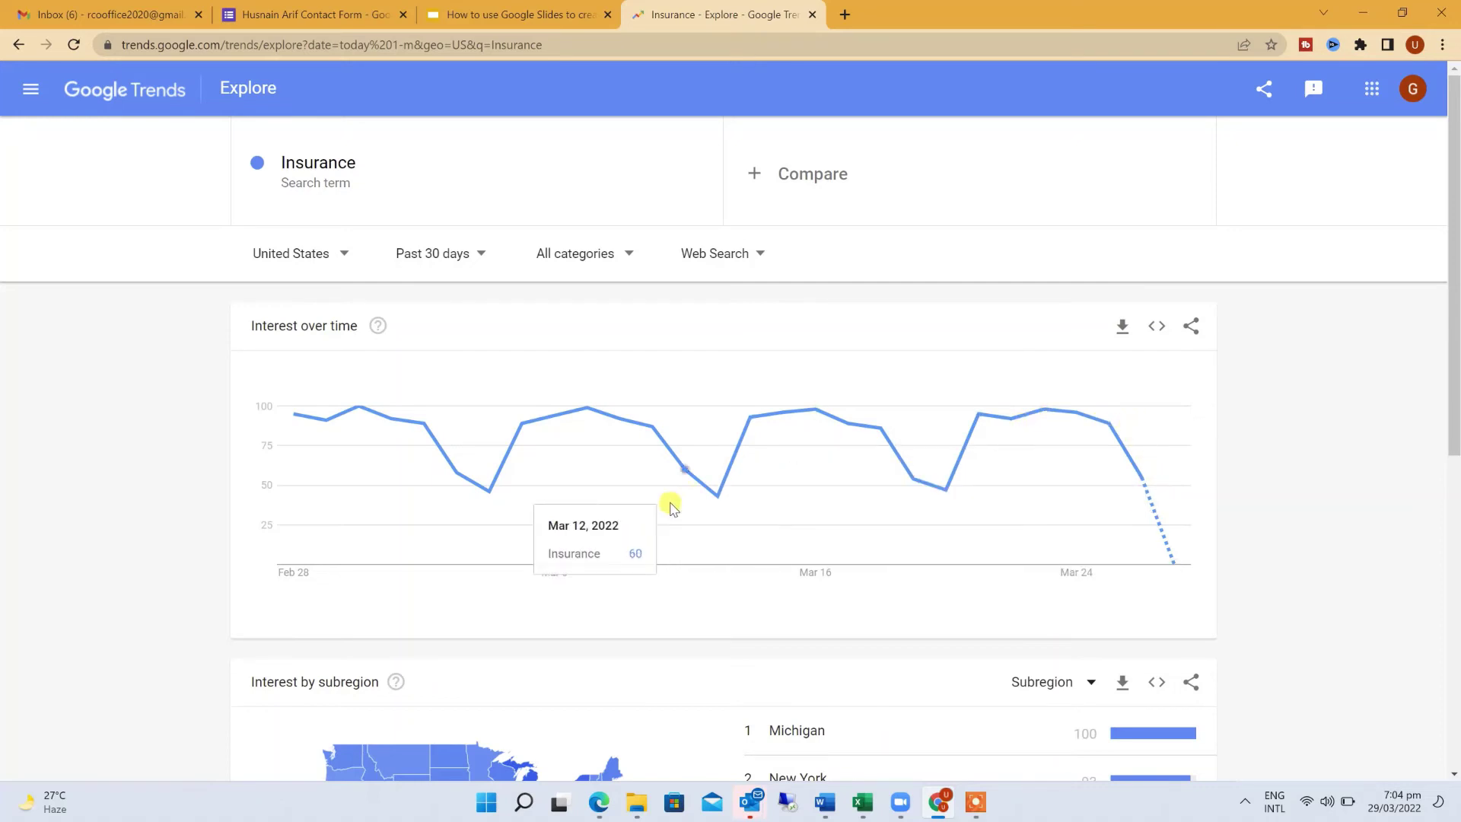
pyautogui.scroll(-8, 684, 510)
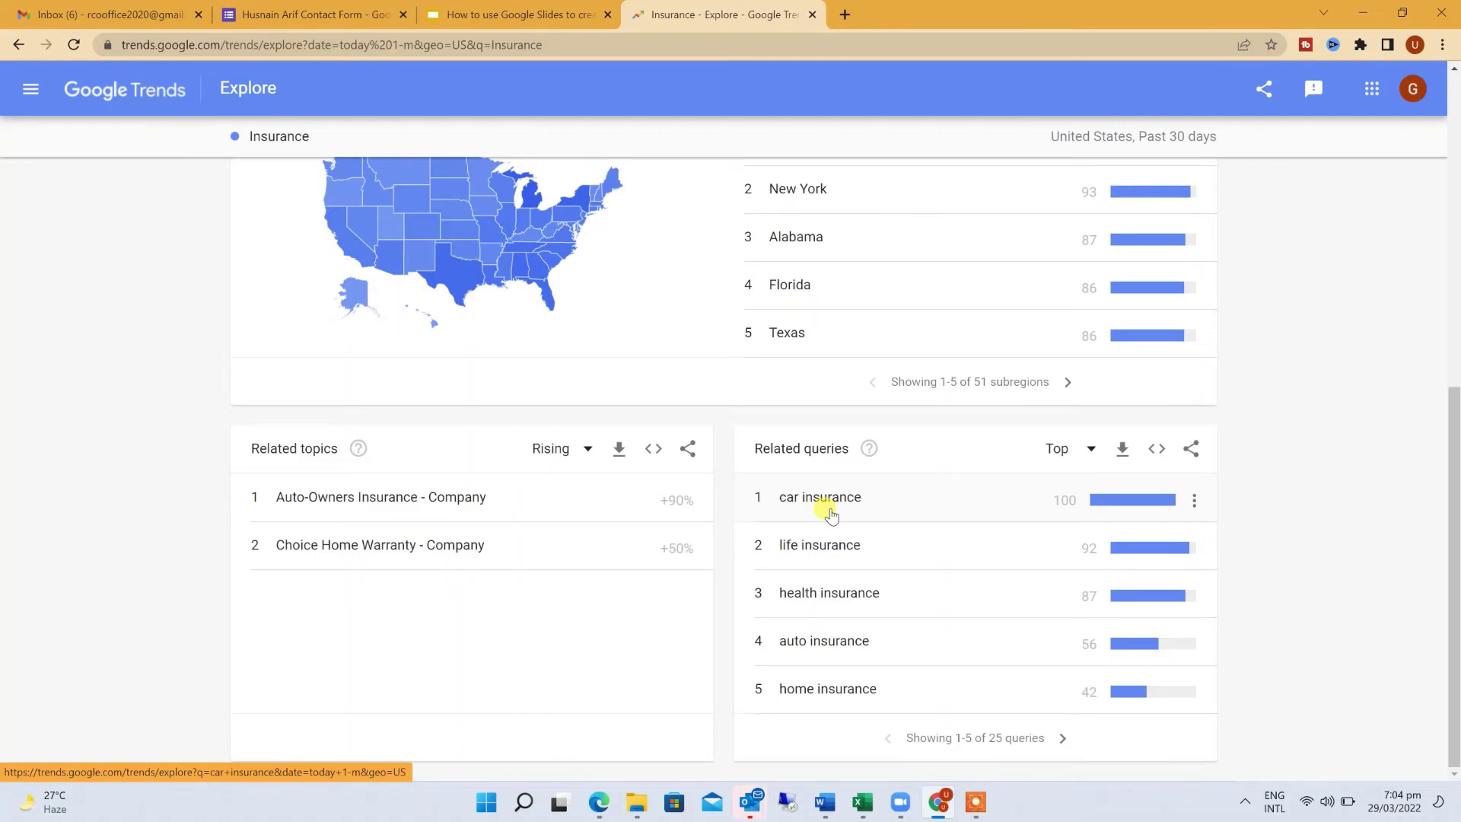
pyautogui.scroll(8, 831, 515)
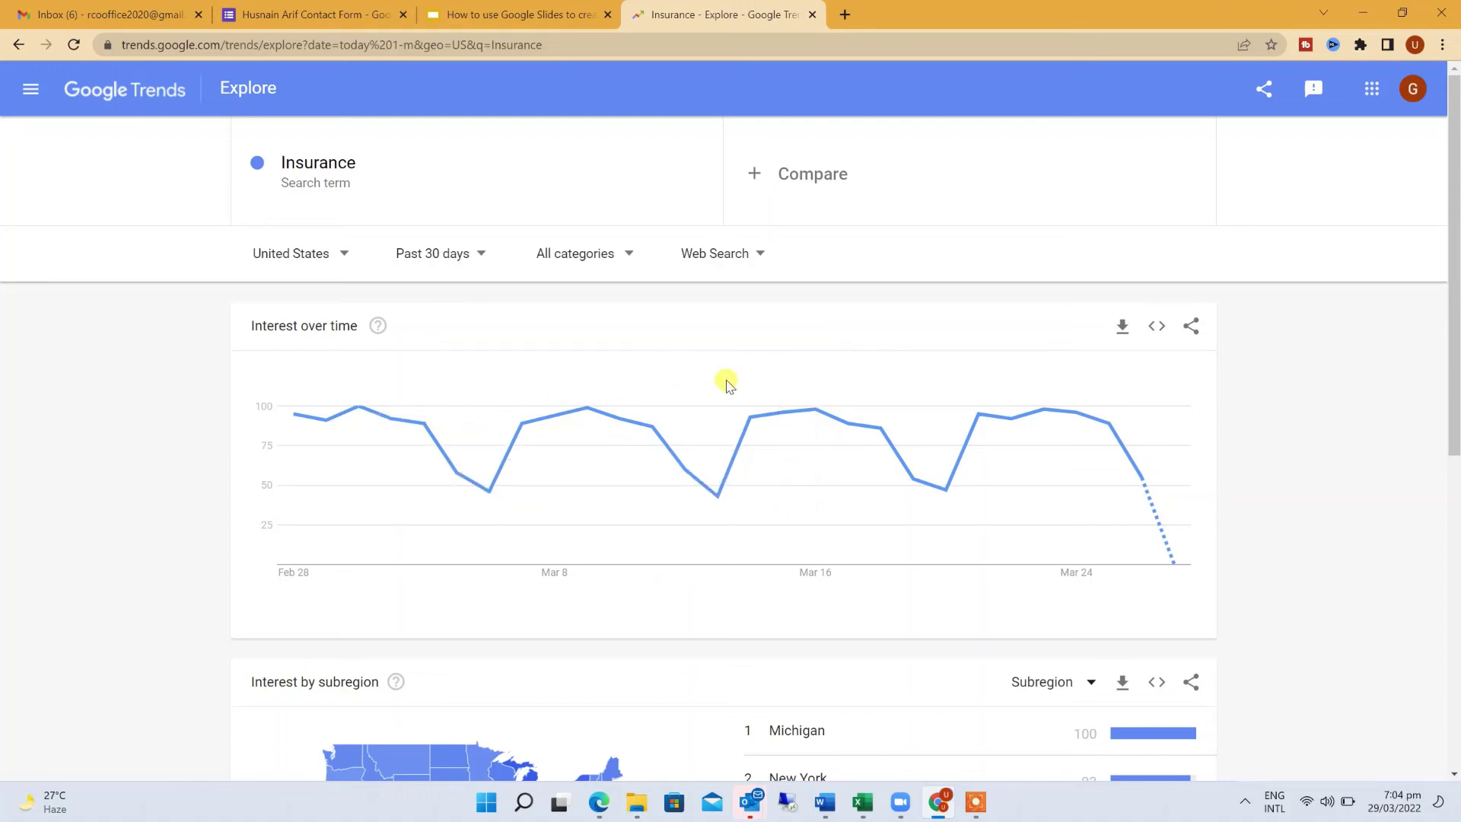
# - Clear the search term and browse the first pages of rising search queries across the United States
pyautogui.click(463, 163)
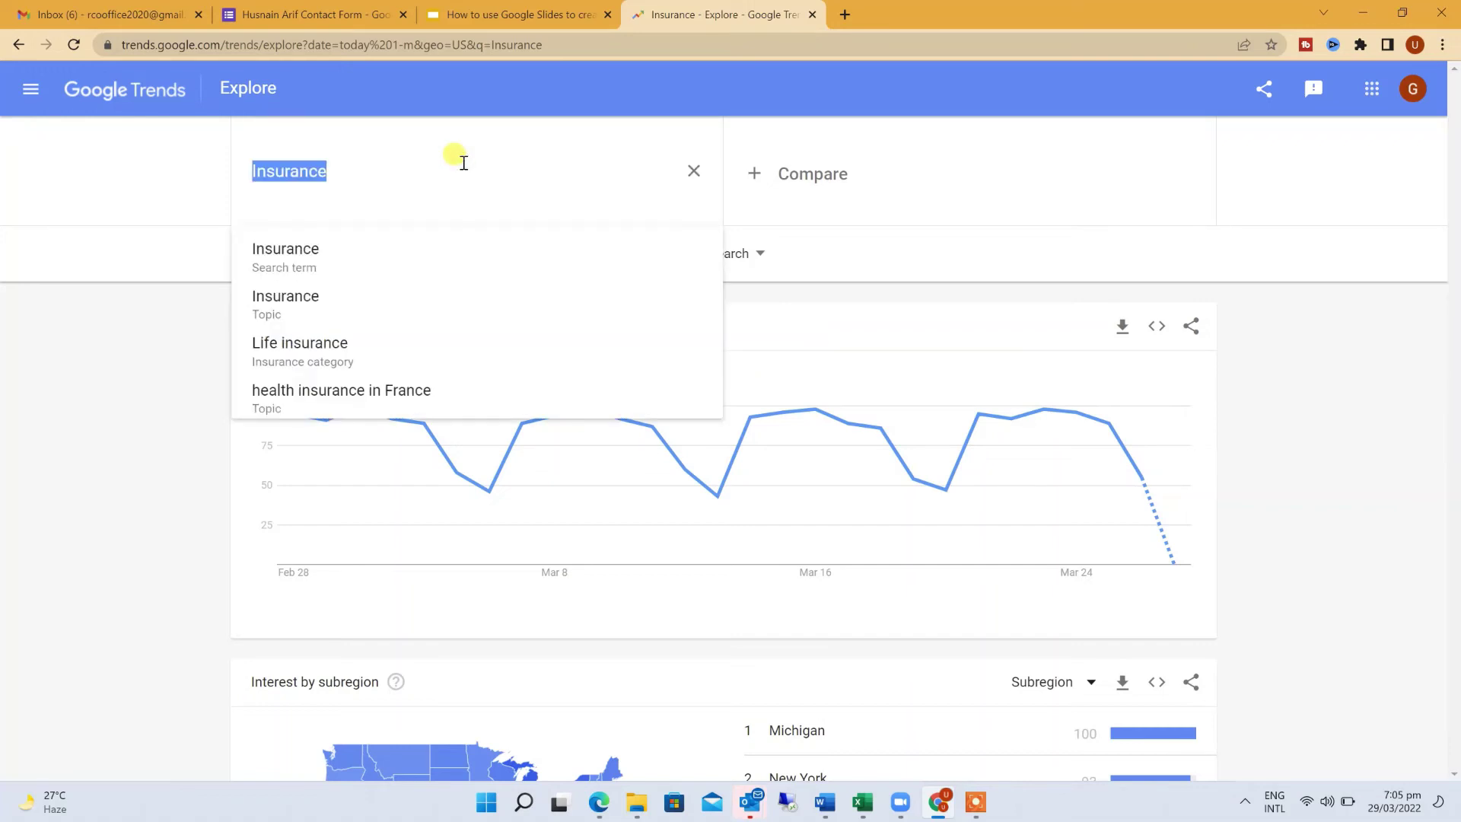
pyautogui.press('BackSpace')
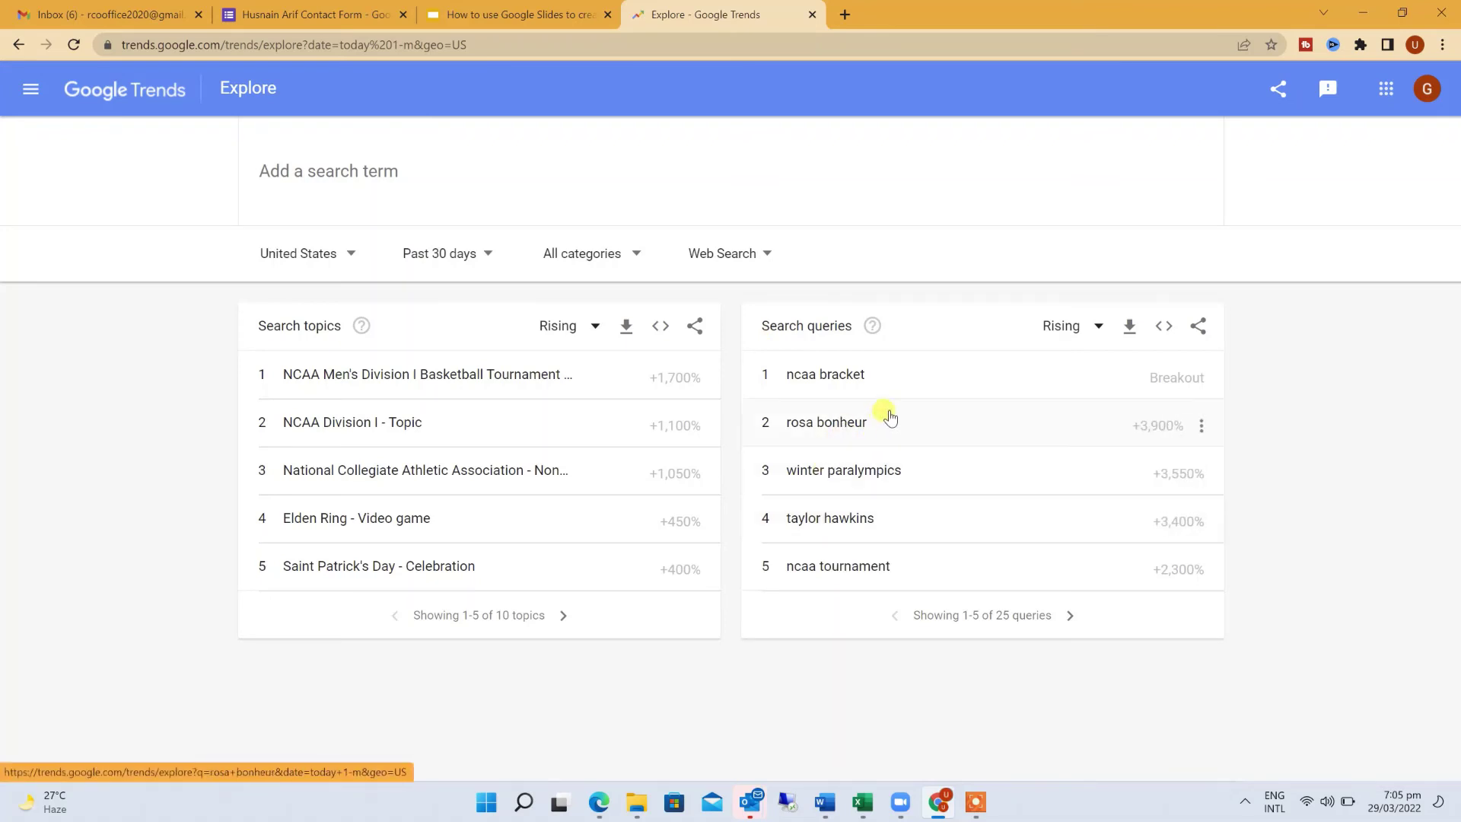
pyautogui.click(1070, 615)
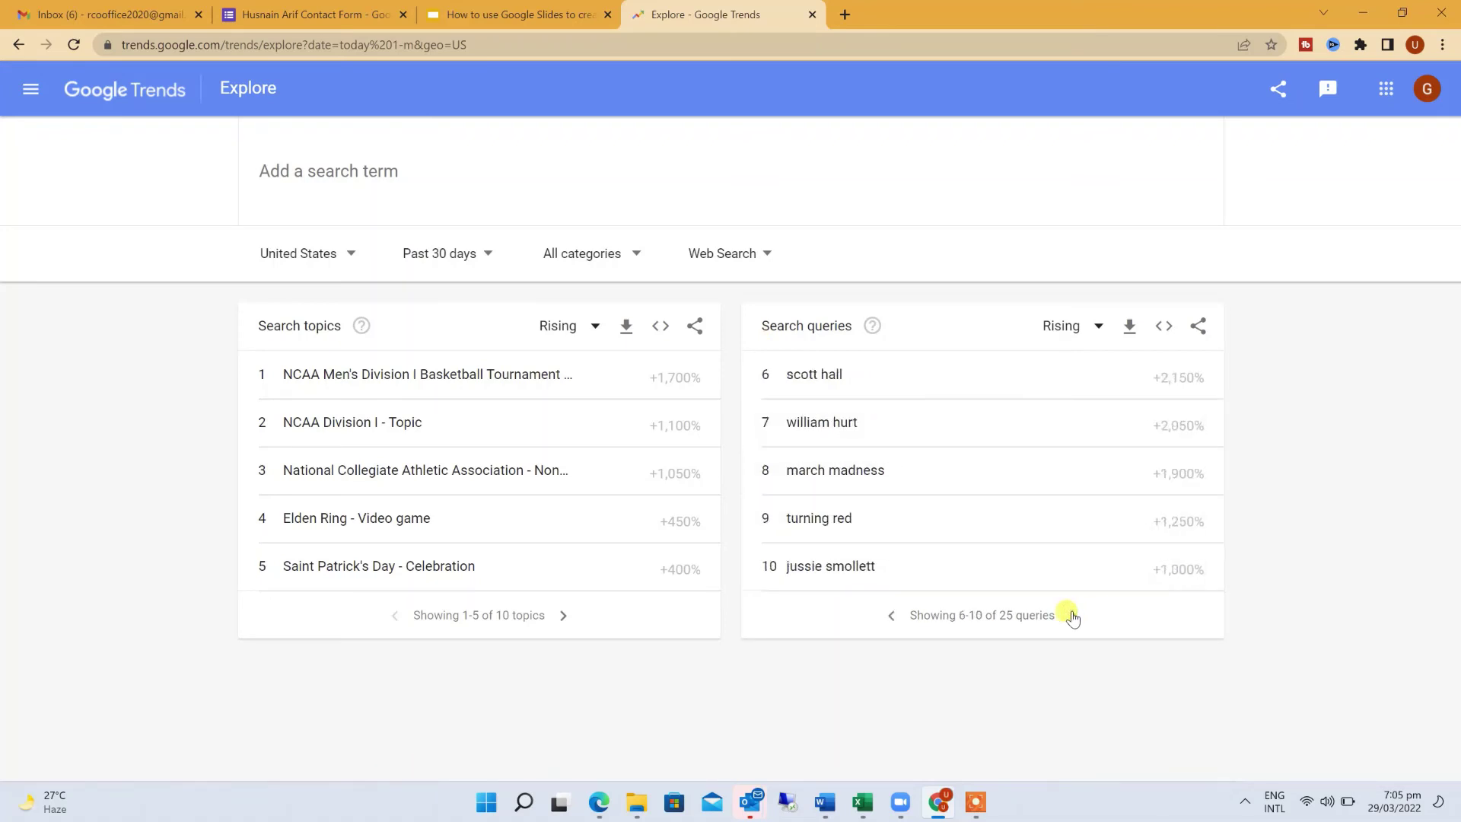
pyautogui.click(1070, 615)
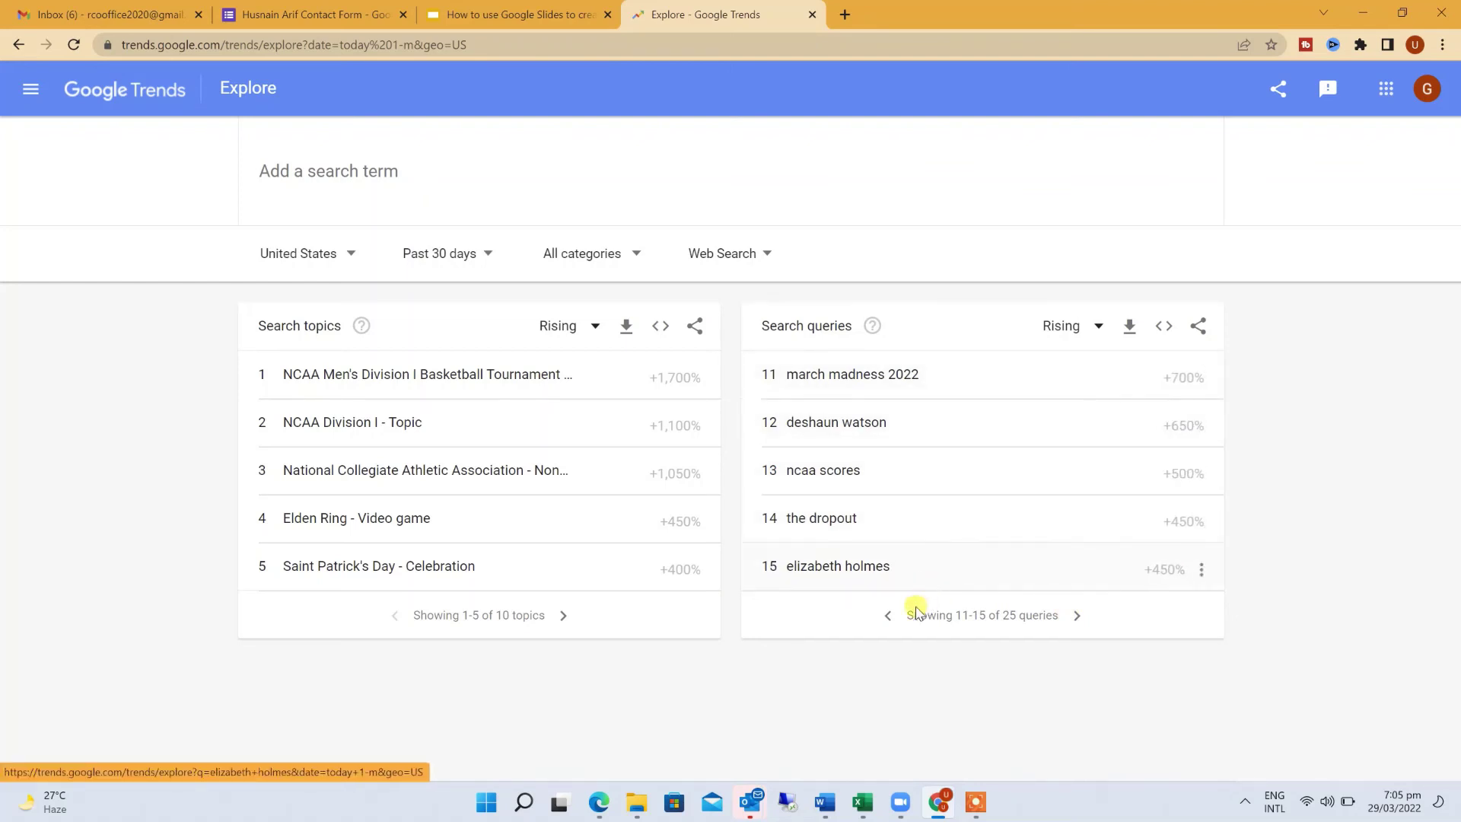
pyautogui.click(888, 617)
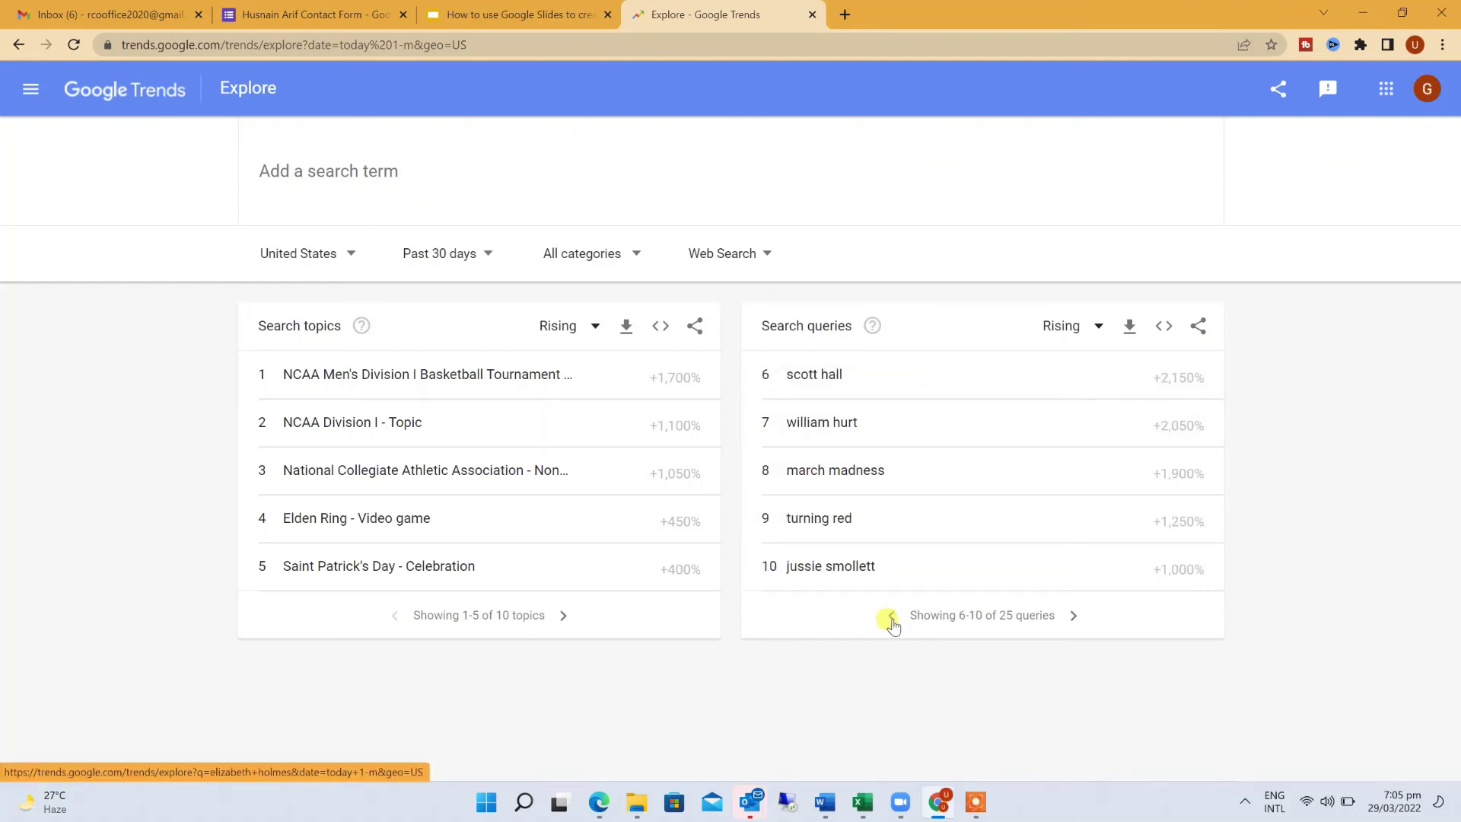
pyautogui.click(890, 616)
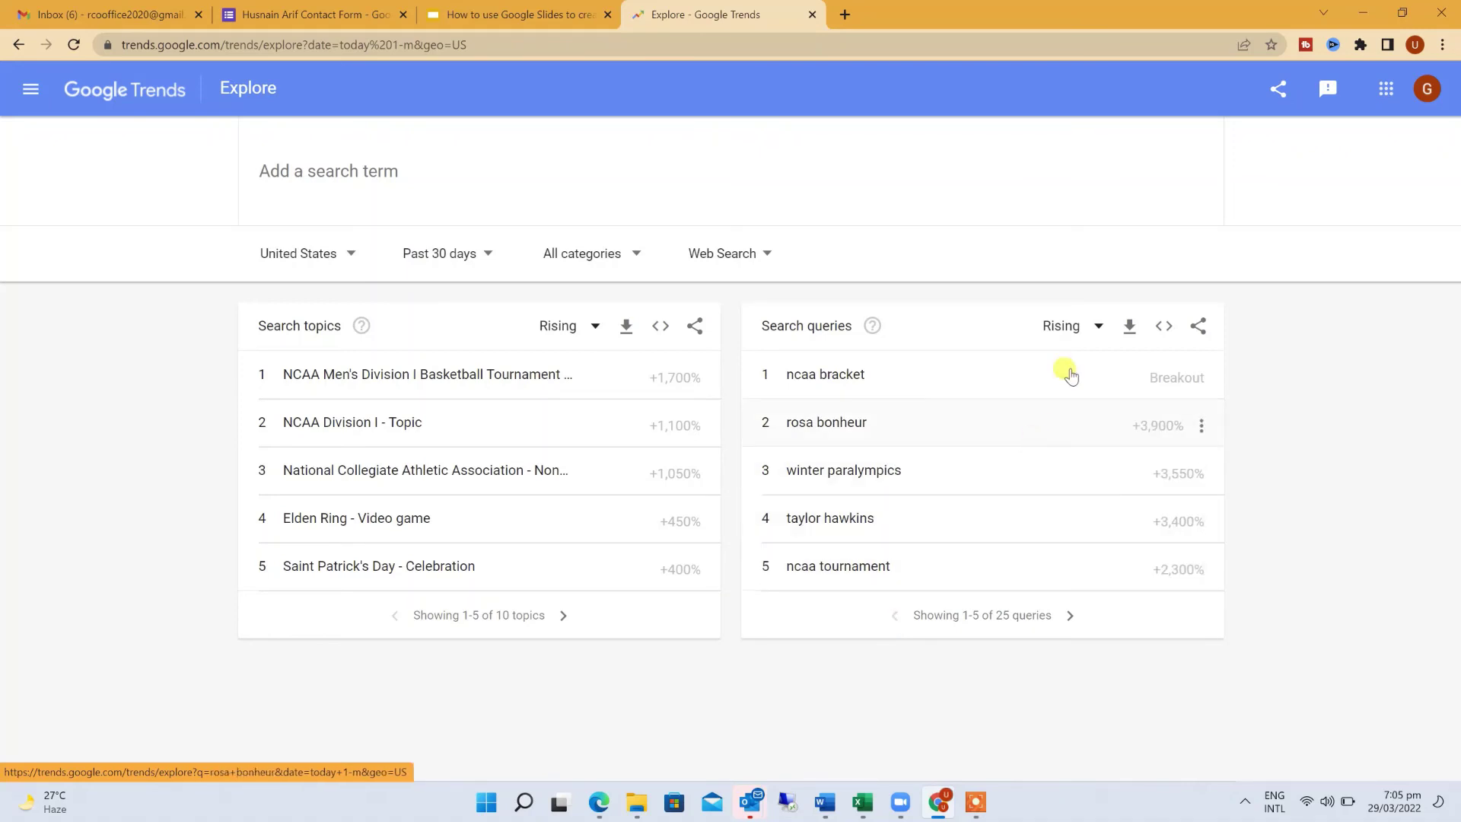
# - Set the general search queries list to show Top queries
pyautogui.click(1066, 326)
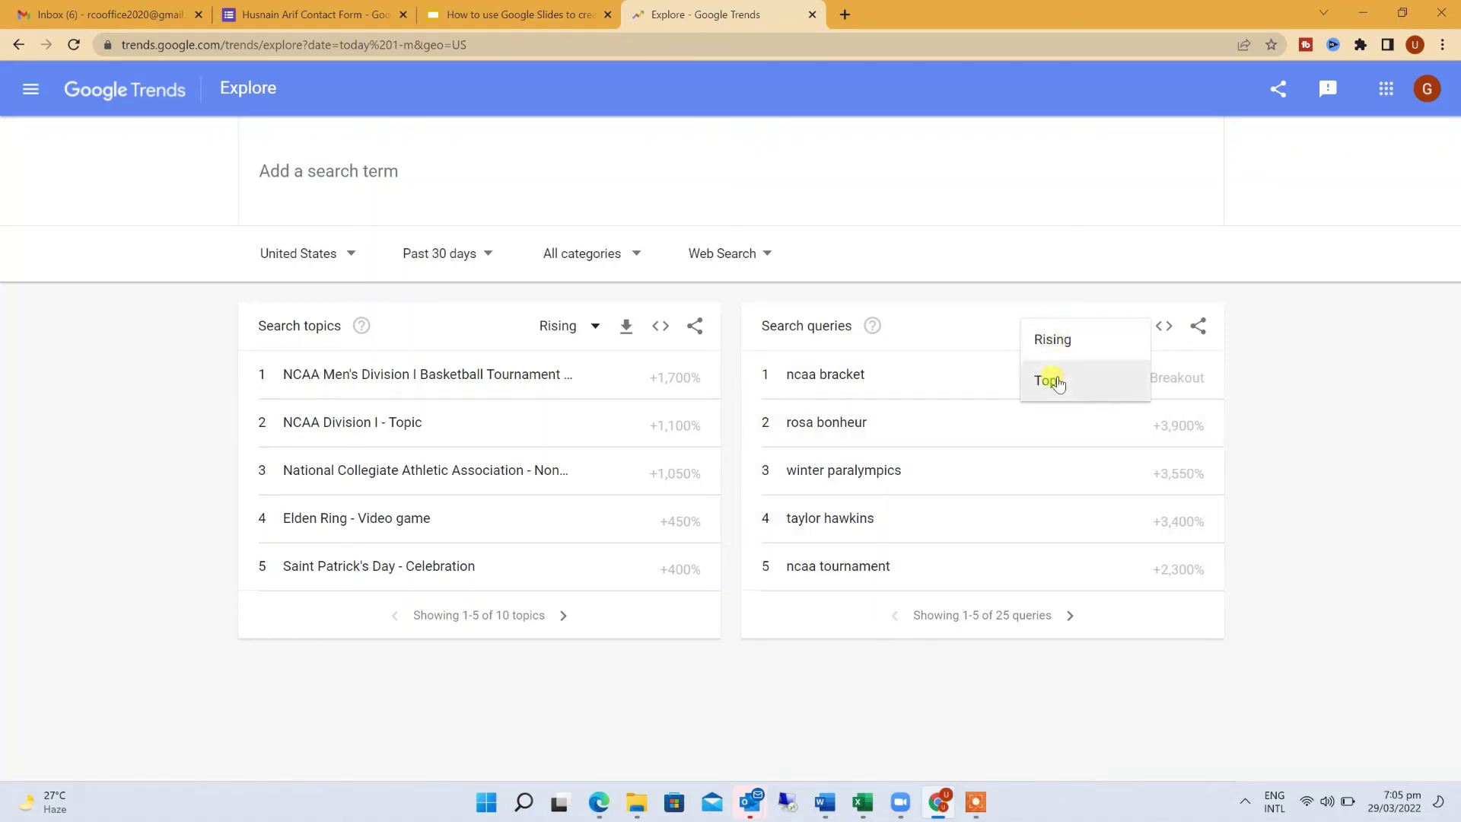
pyautogui.click(1057, 382)
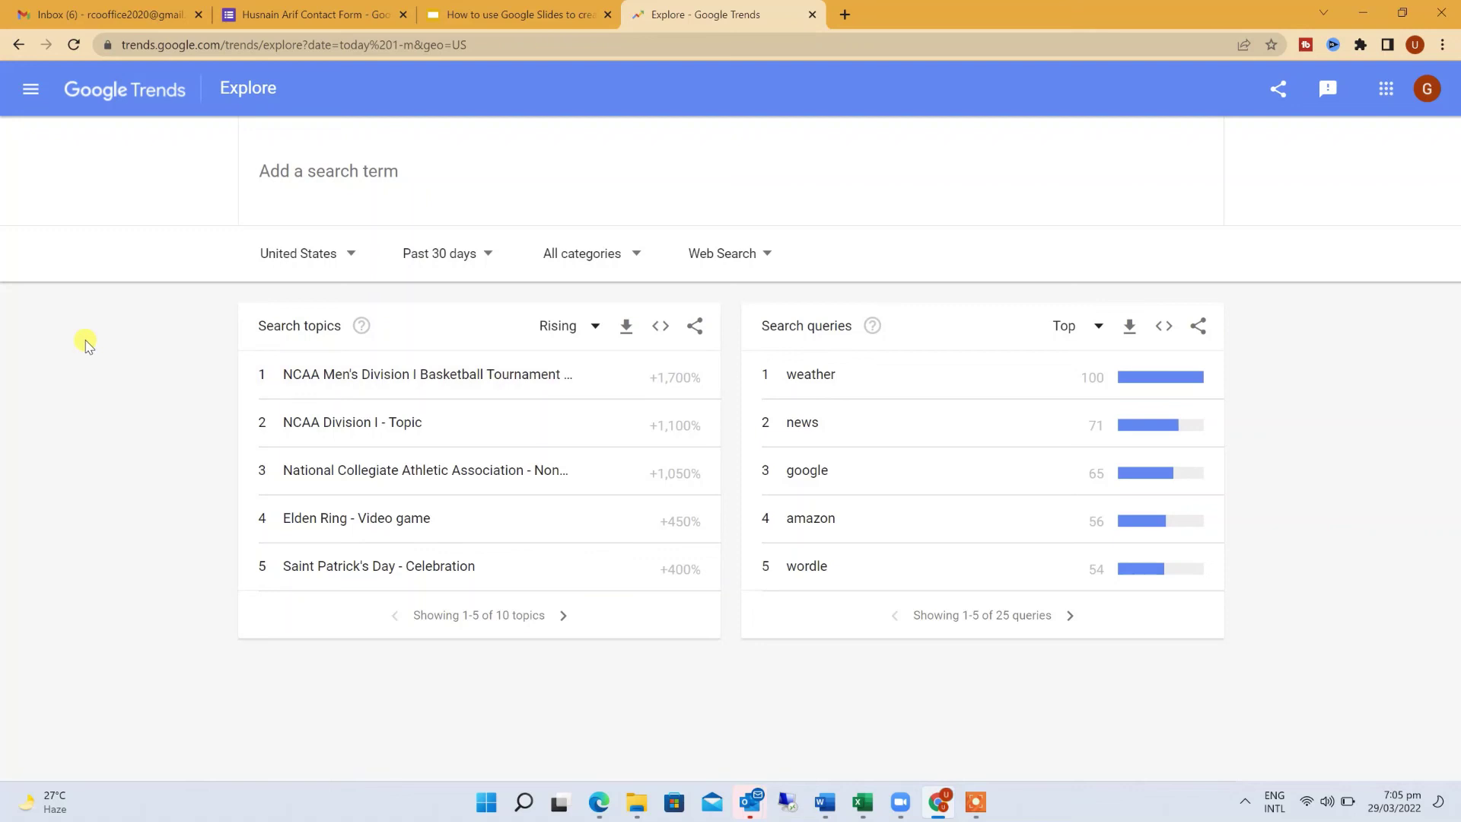
# - Explore the search term "insurance" for the United States over the past 30 days
pyautogui.click(354, 172)
pyautogui.write('insura')
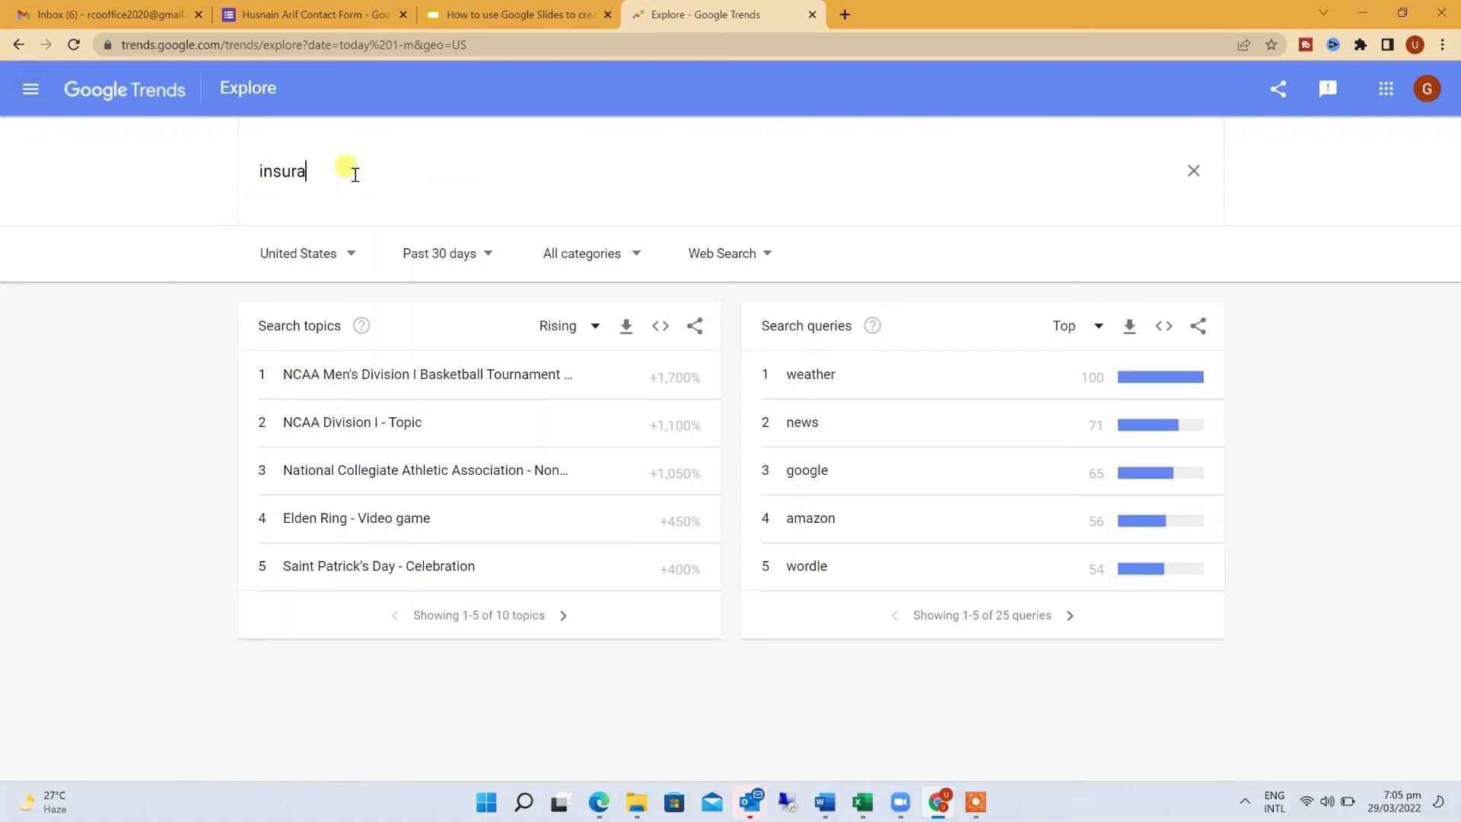
pyautogui.write('nce')
pyautogui.press('Return')
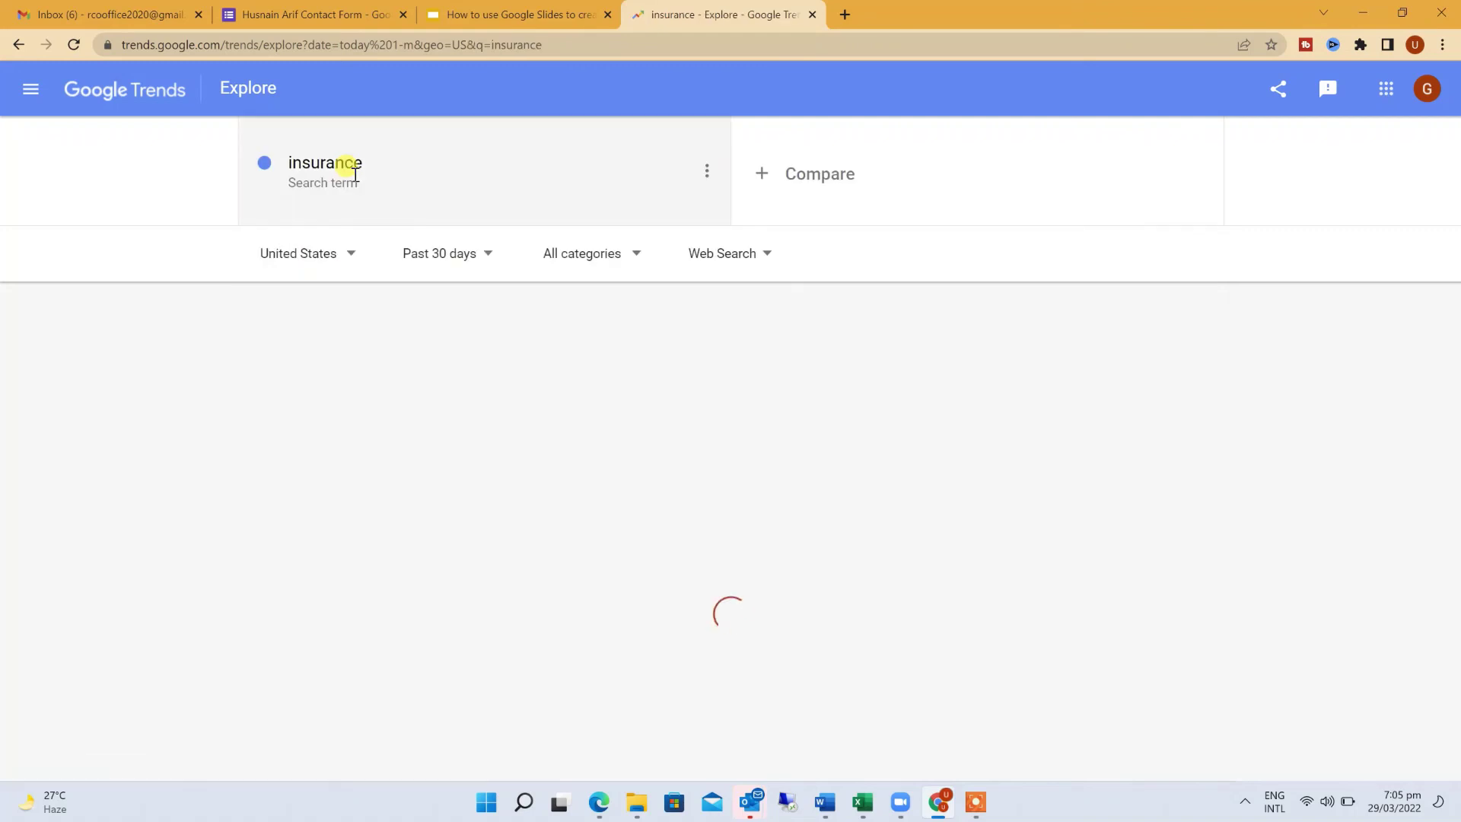
# - Examine the related queries and the interest over time in the insurance report
pyautogui.scroll(-8, 860, 406)
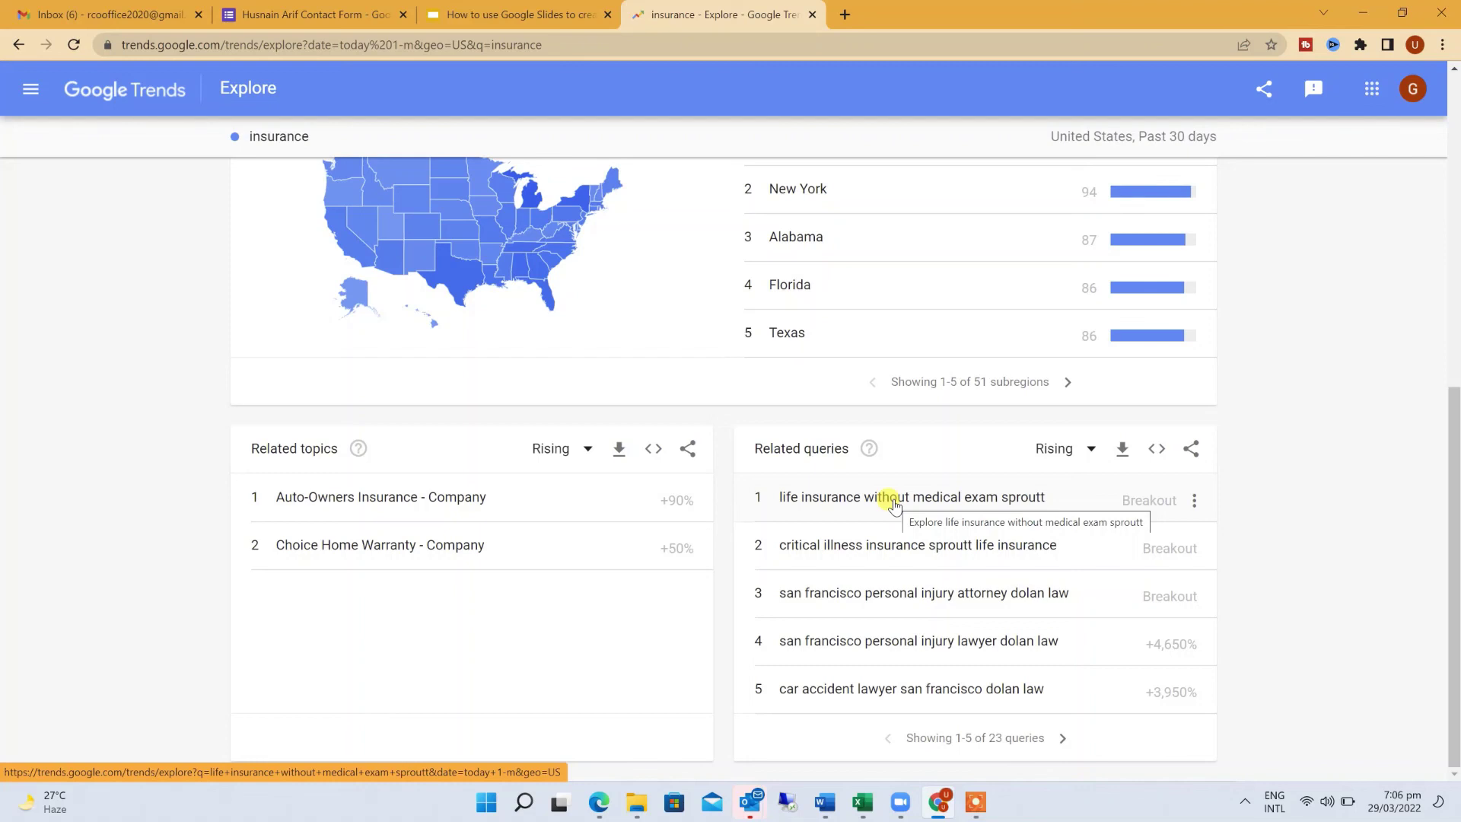
pyautogui.scroll(8, 744, 391)
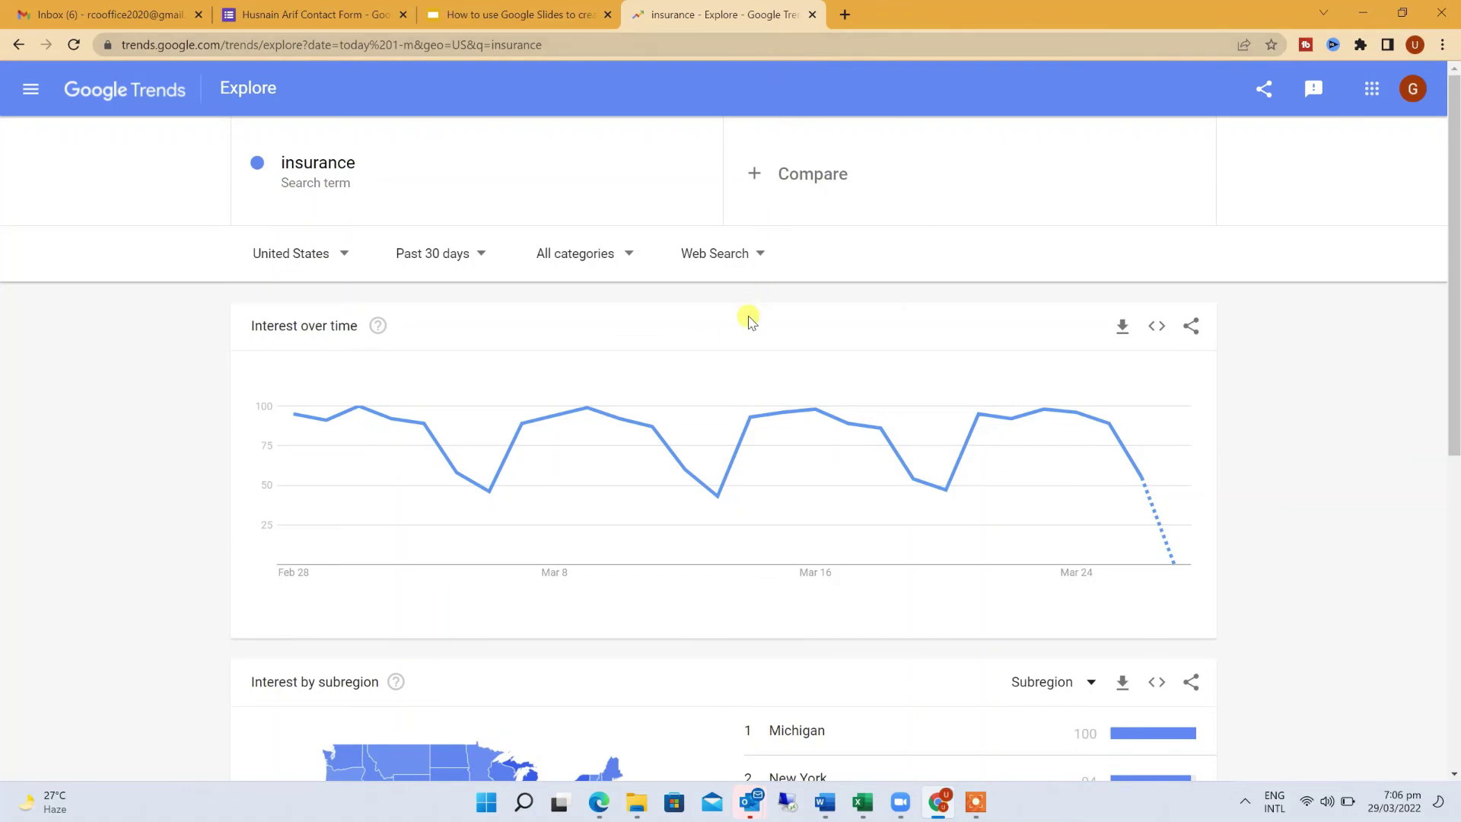
pyautogui.scroll(-3, 747, 320)
pyautogui.scroll(3, 748, 320)
pyautogui.click(975, 802)
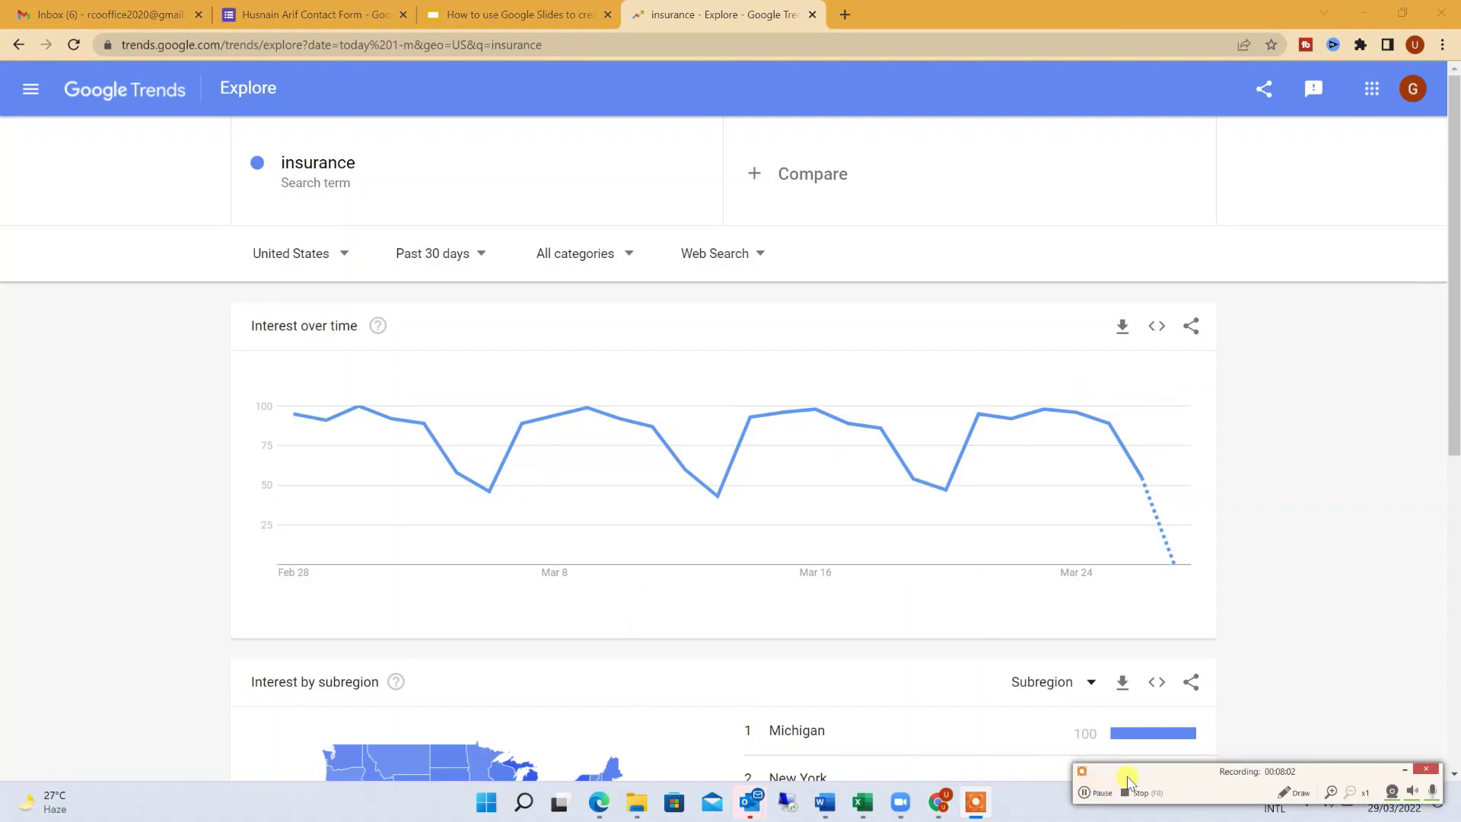